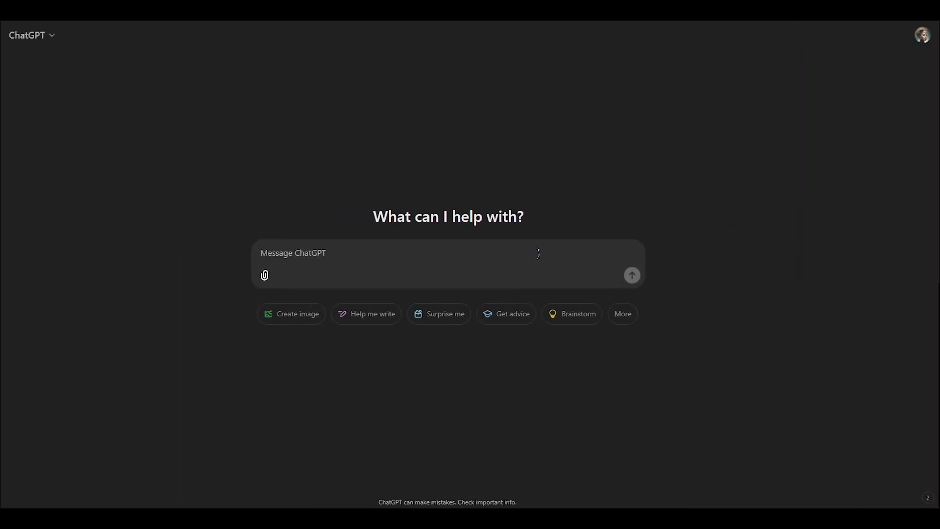
# - Ask ChatGPT for 20 fruit names, then highlight 'musical' in the drafted video prompt
pyautogui.write('give me 20 names of fruits')
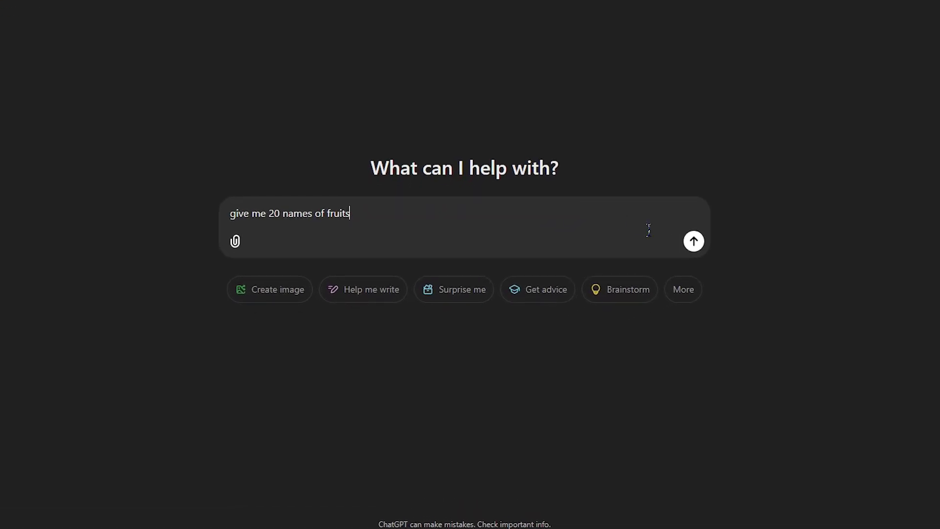
pyautogui.click(694, 242)
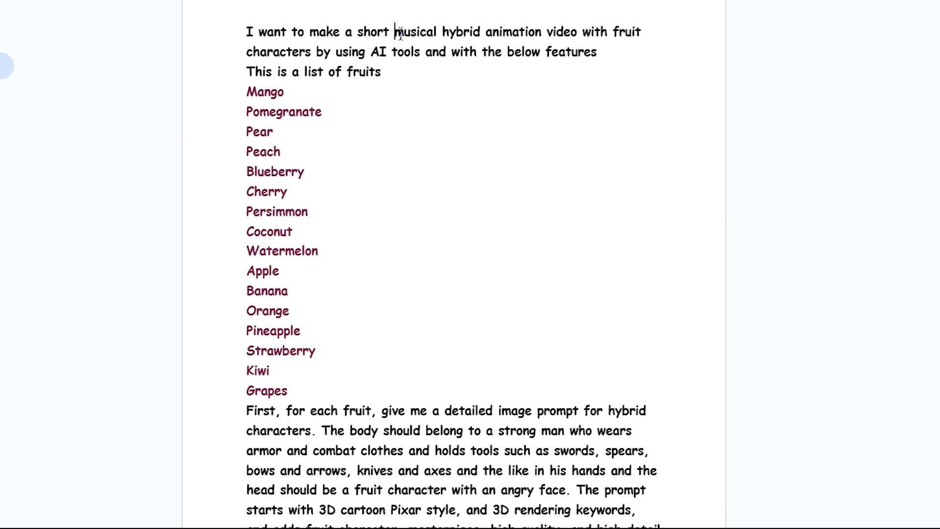
pyautogui.moveTo(399, 34); pyautogui.dragTo(442, 35)
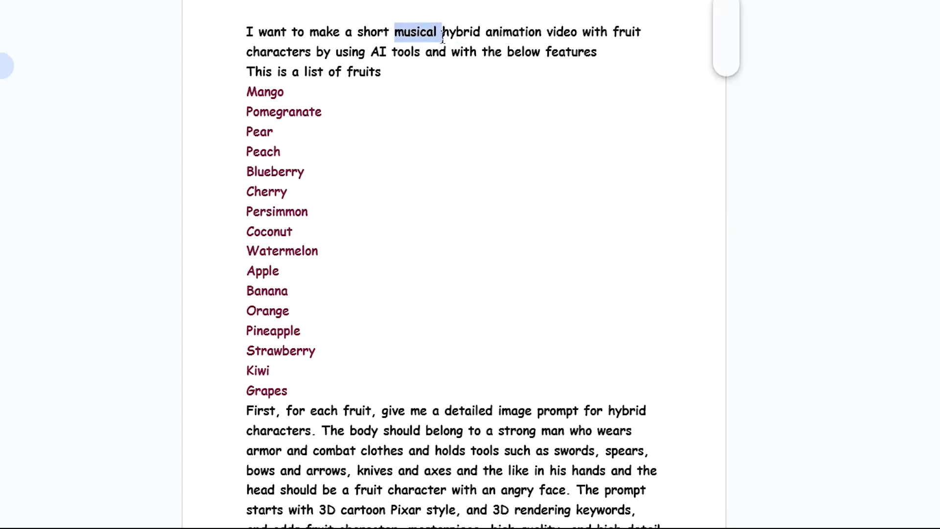
pyautogui.click(444, 70)
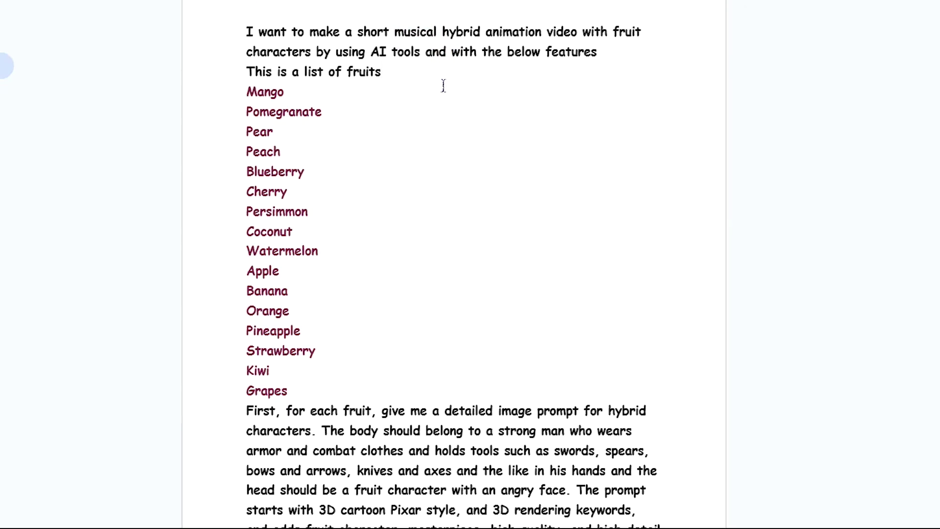
pyautogui.moveTo(246, 92); pyautogui.dragTo(289, 313)
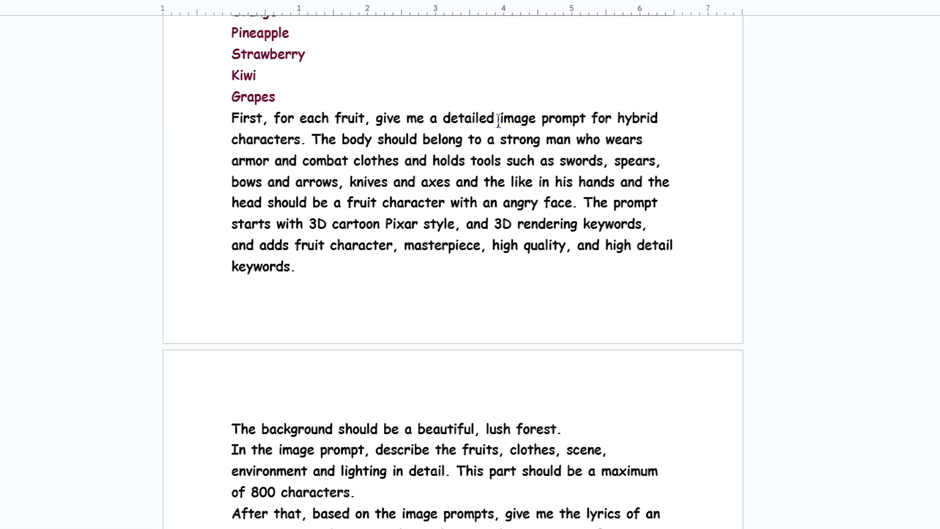
pyautogui.moveTo(497, 121); pyautogui.dragTo(576, 110)
pyautogui.click(313, 140)
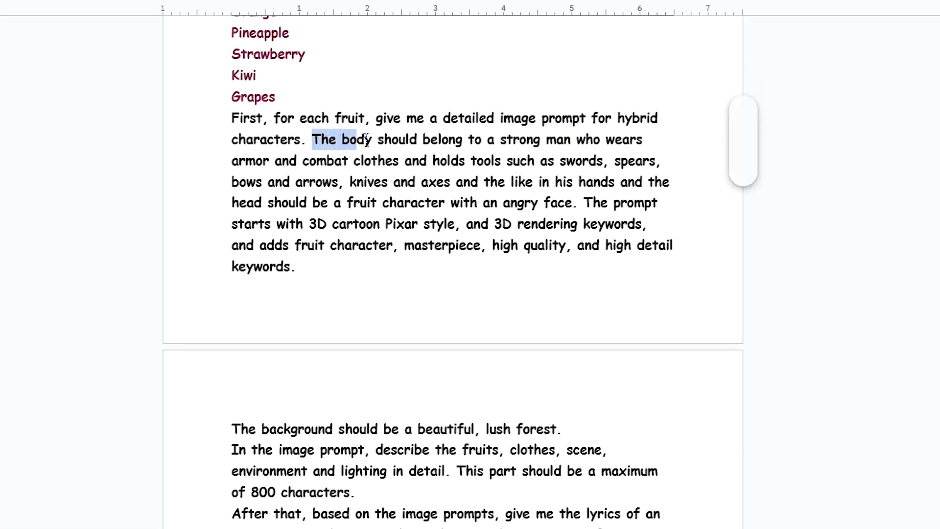
pyautogui.moveTo(610, 160); pyautogui.dragTo(615, 182)
pyautogui.click(334, 237)
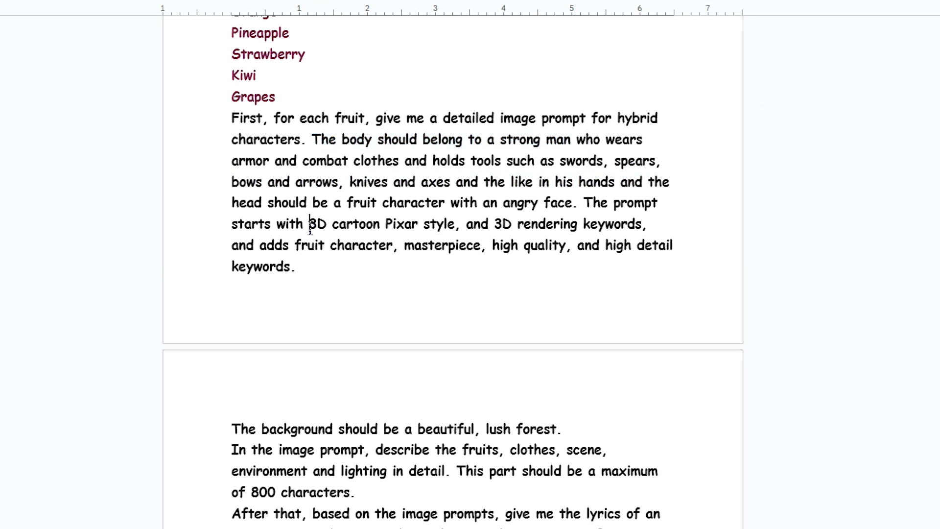
pyautogui.moveTo(309, 227); pyautogui.dragTo(507, 230)
pyautogui.click(576, 220)
pyautogui.scroll(-4, 219, 235)
pyautogui.moveTo(224, 216); pyautogui.dragTo(574, 216)
pyautogui.click(235, 299)
pyautogui.moveTo(236, 297); pyautogui.dragTo(672, 317)
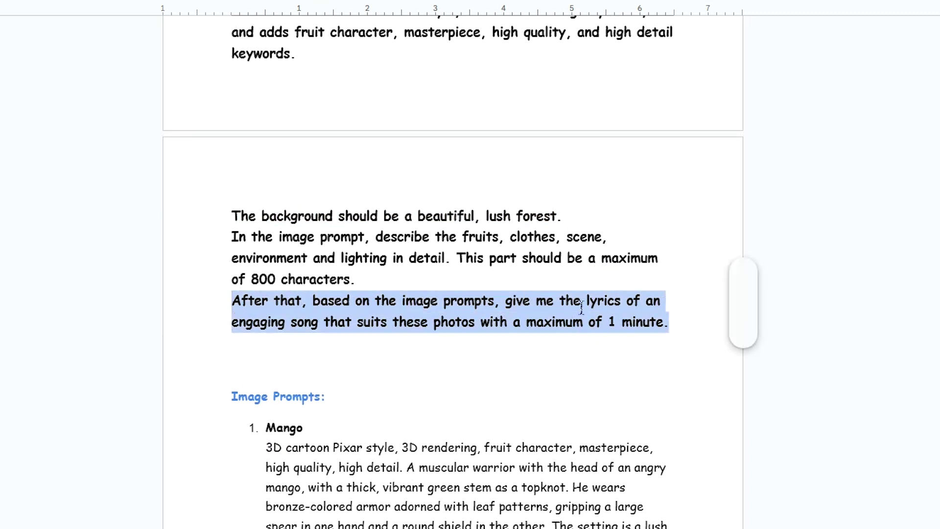
pyautogui.click(591, 301)
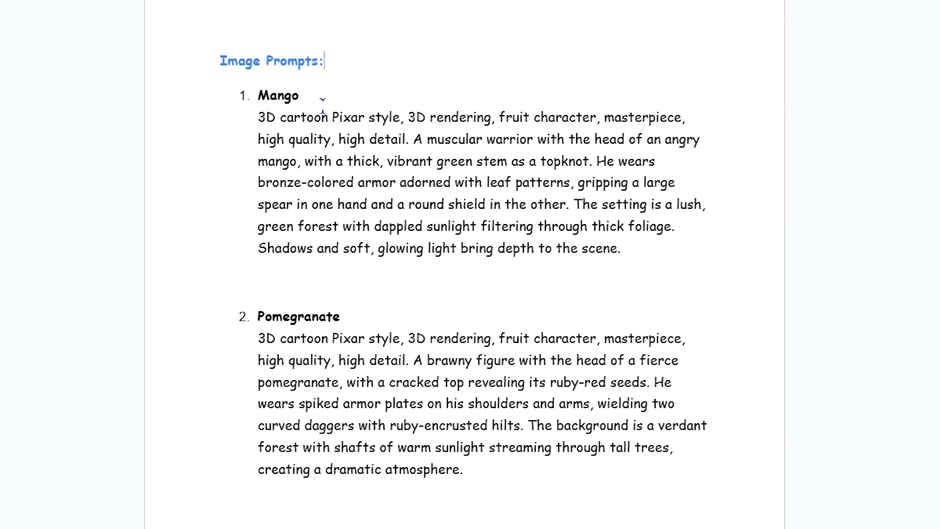
pyautogui.moveTo(323, 99); pyautogui.dragTo(238, 94)
pyautogui.click(329, 119)
pyautogui.moveTo(624, 248); pyautogui.dragTo(262, 120)
pyautogui.hotkey('ctrl', 'c')
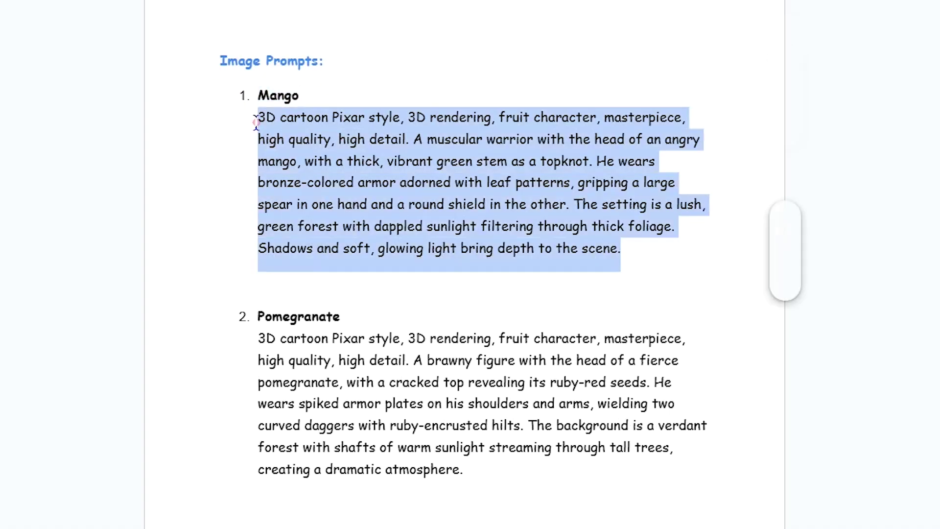
pyautogui.click(327, 96)
pyautogui.scroll(-15, 327, 300)
pyautogui.scroll(-20, 328, 308)
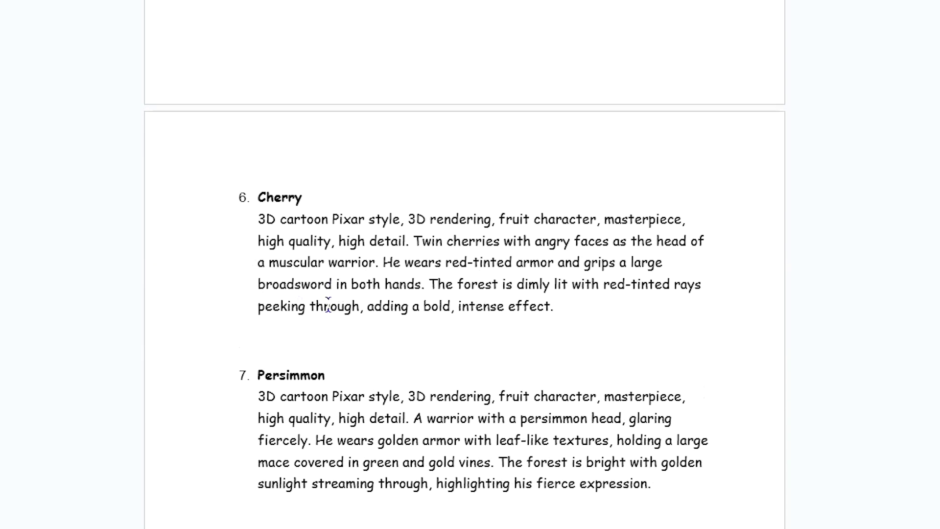
pyautogui.scroll(-15, 329, 303)
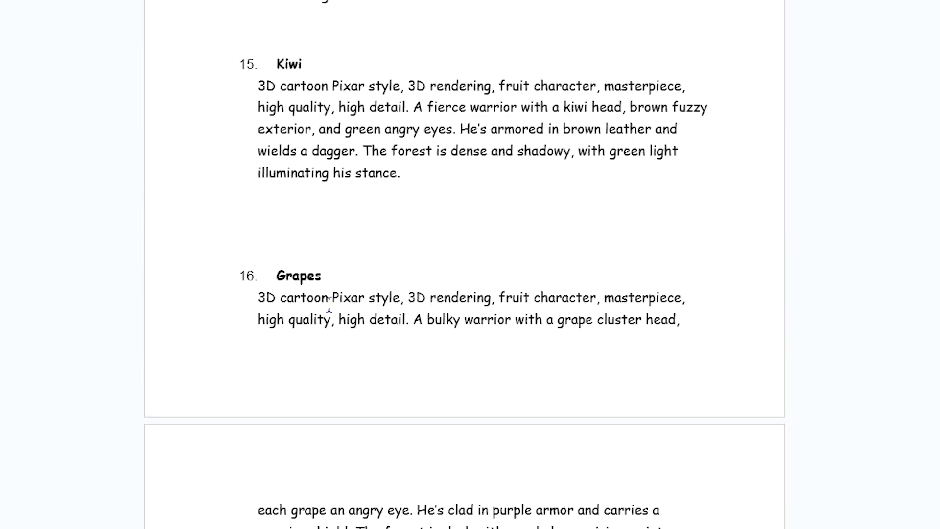
pyautogui.moveTo(216, 169); pyautogui.dragTo(338, 166)
pyautogui.click(338, 166)
pyautogui.scroll(-5, 329, 220)
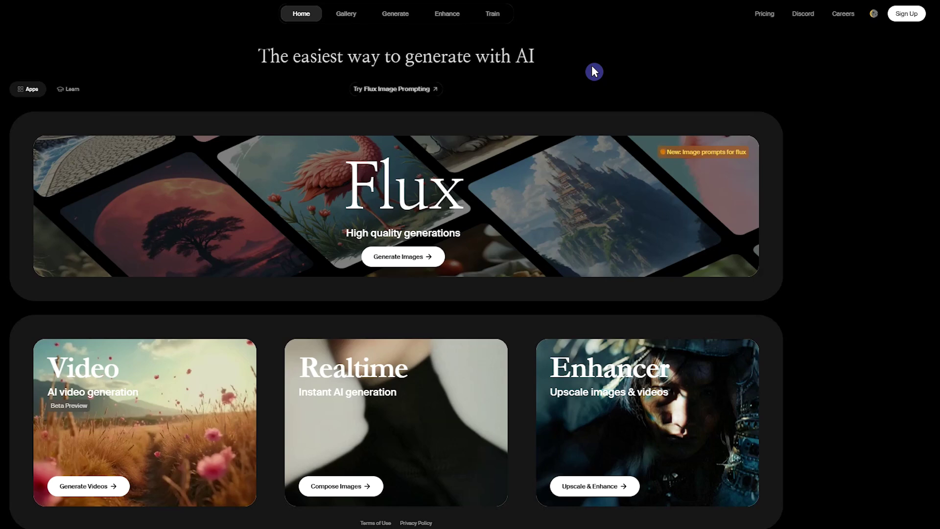
# - Generate 9:16 Flux images of the angry mango warrior from the pasted Mango prompt
pyautogui.click(906, 13)
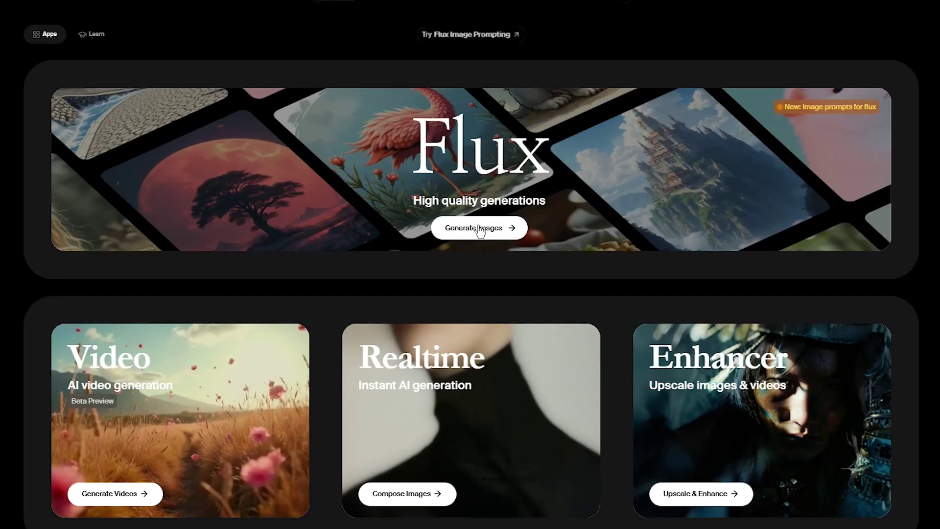
pyautogui.click(479, 228)
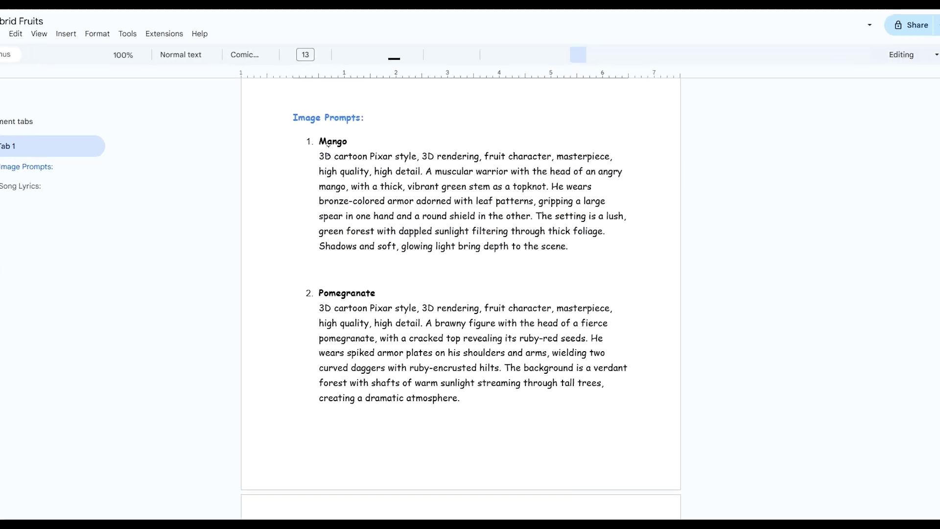
pyautogui.moveTo(319, 156); pyautogui.dragTo(568, 245)
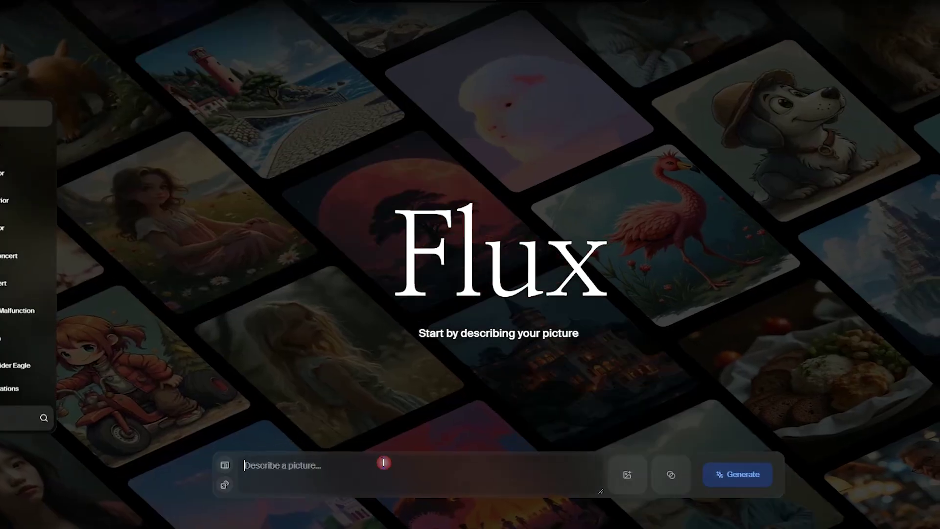
pyautogui.hotkey('ctrl', 'v')
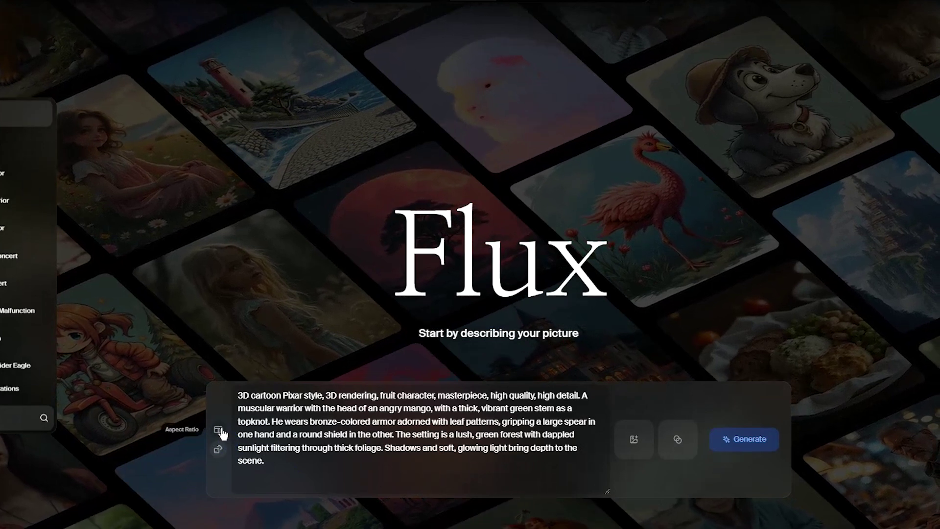
pyautogui.click(219, 430)
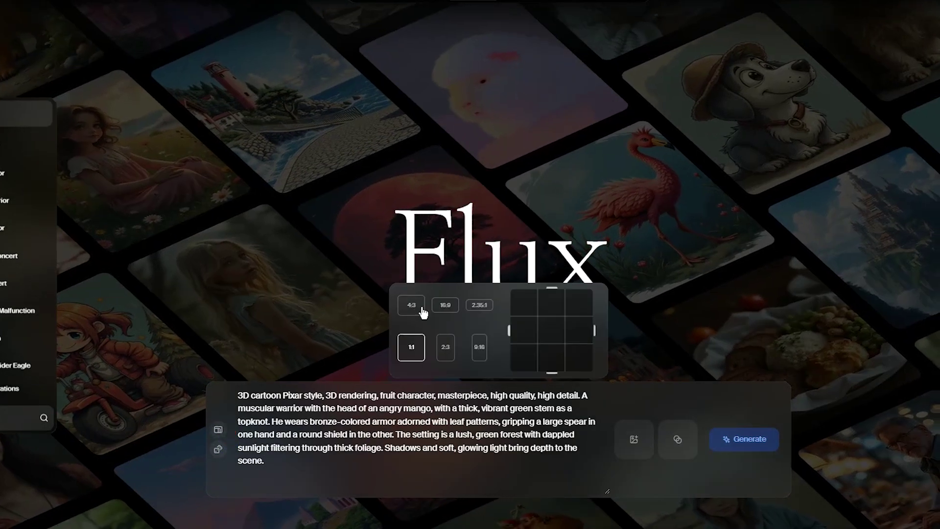
pyautogui.click(480, 354)
pyautogui.click(744, 439)
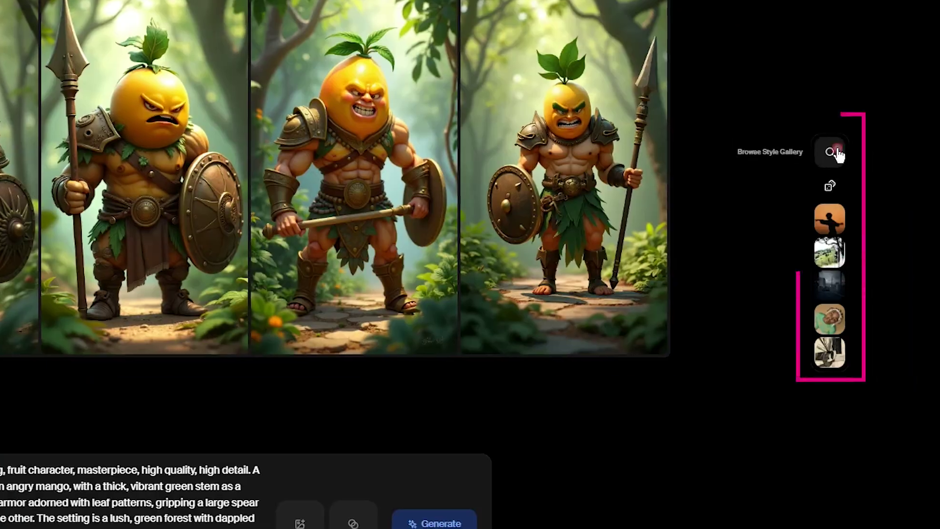
# - Apply a style from the Krea Style Gallery, then remove it again
pyautogui.click(832, 151)
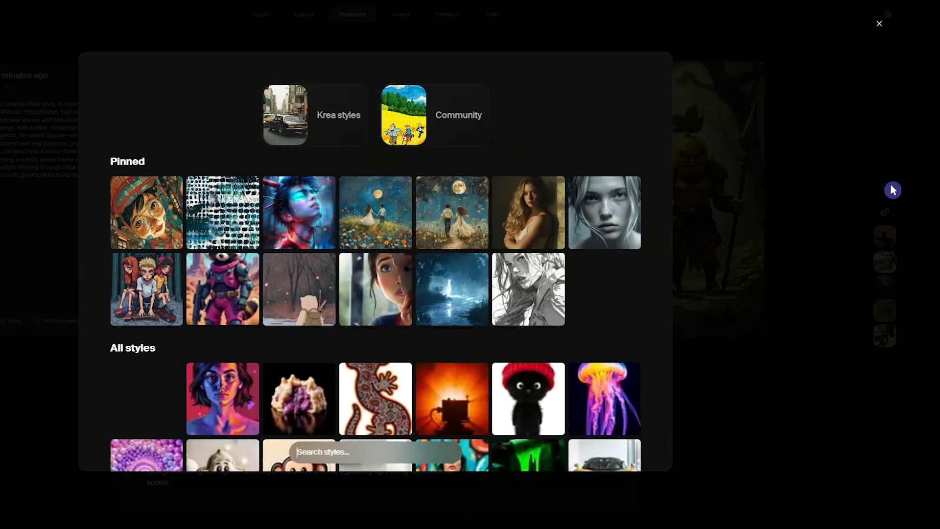
pyautogui.scroll(-15, 598, 315)
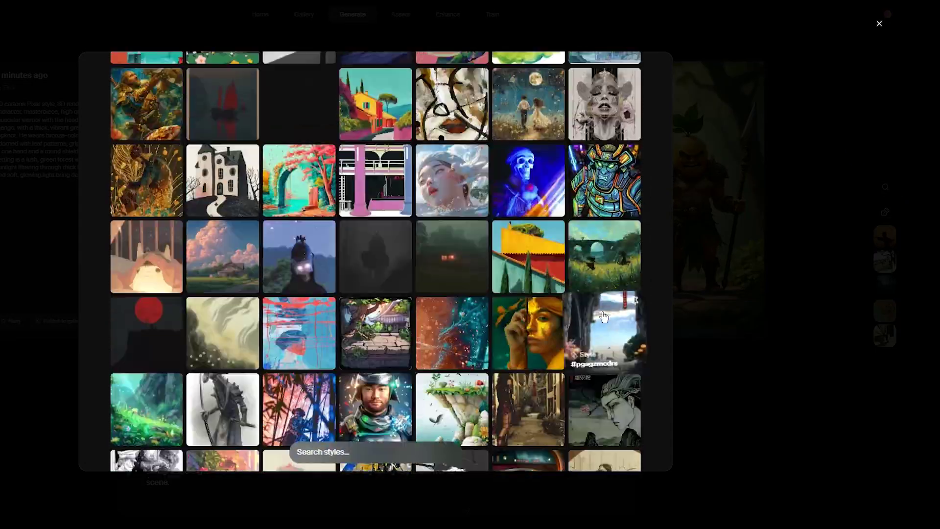
pyautogui.click(604, 316)
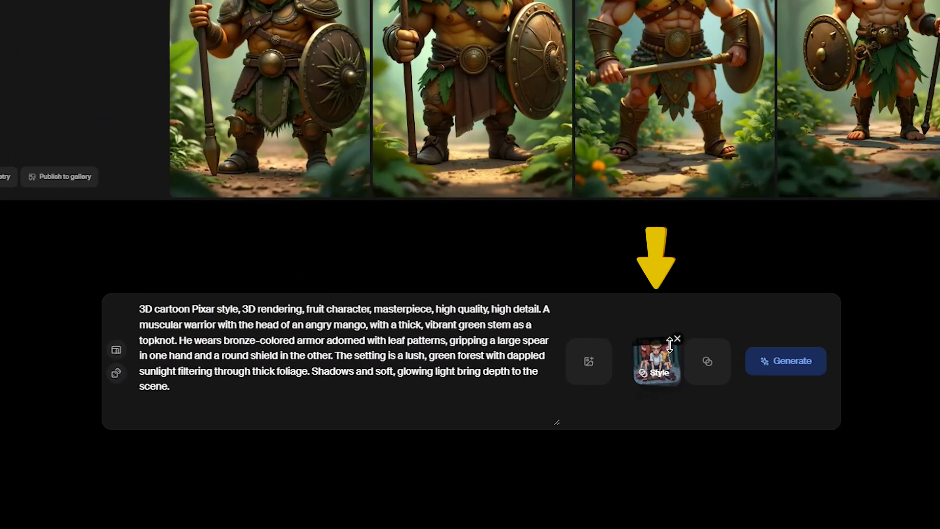
pyautogui.click(674, 338)
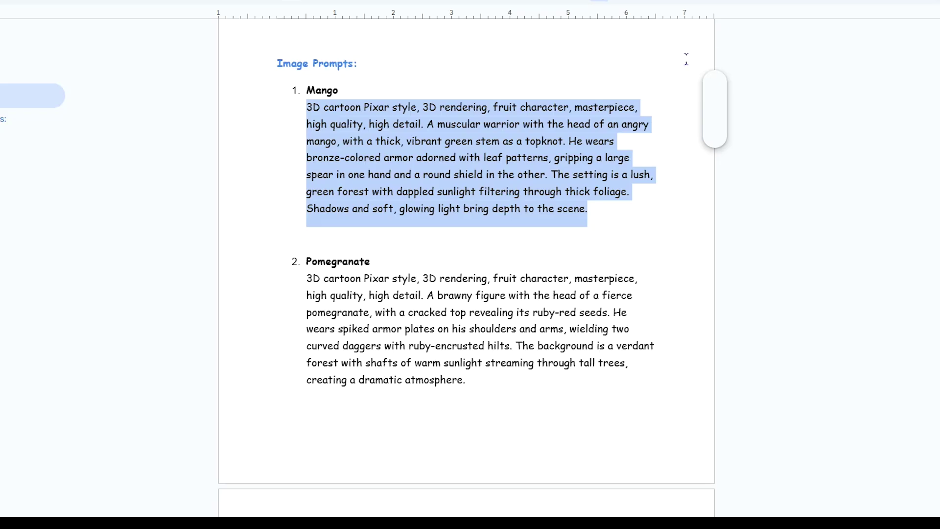
# - Check the account's usage and view the upgrade plans and pricing
pyautogui.scroll(-18, 572, 274)
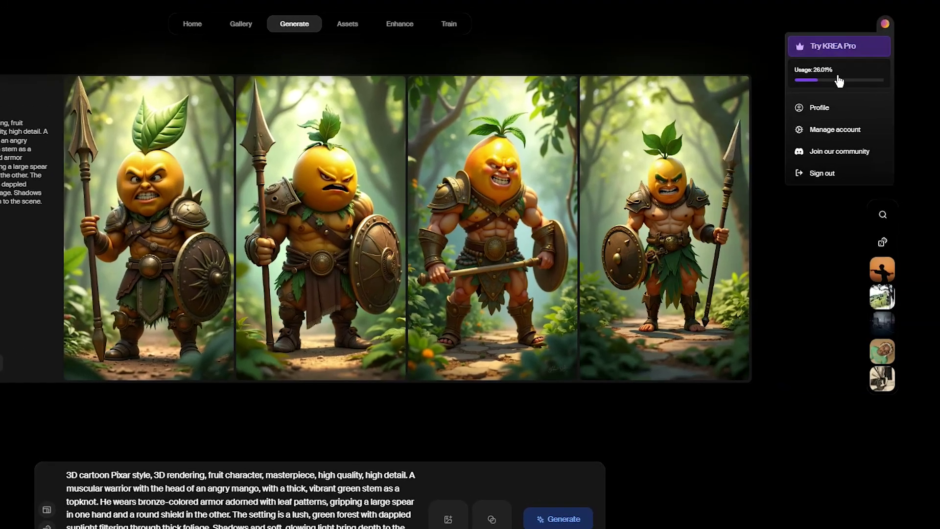
pyautogui.click(834, 75)
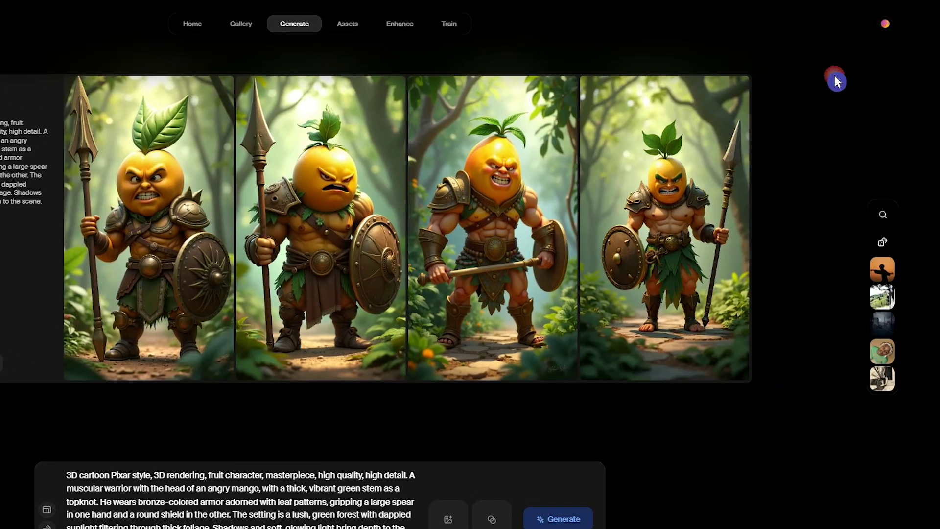
pyautogui.click(576, 129)
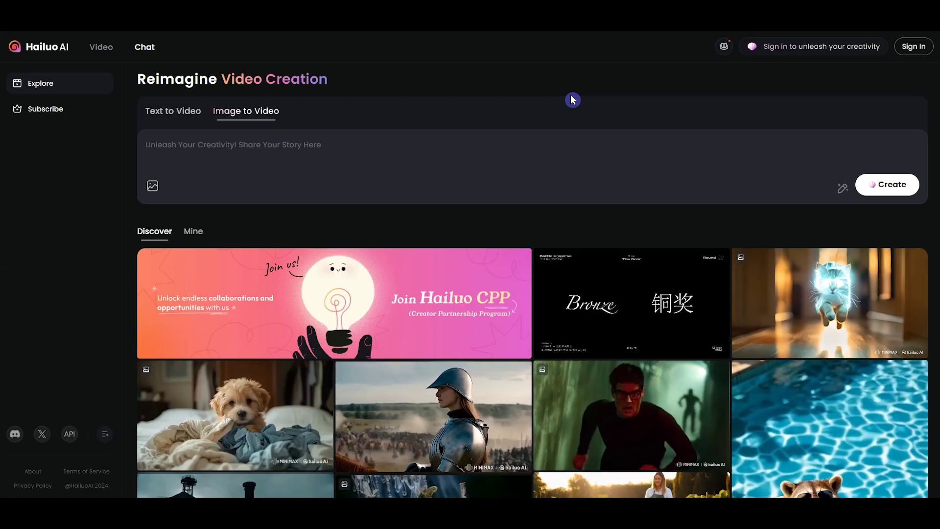
# - Sign in to Hailuo AI with a Google account and switch to Image to Video mode
pyautogui.click(909, 46)
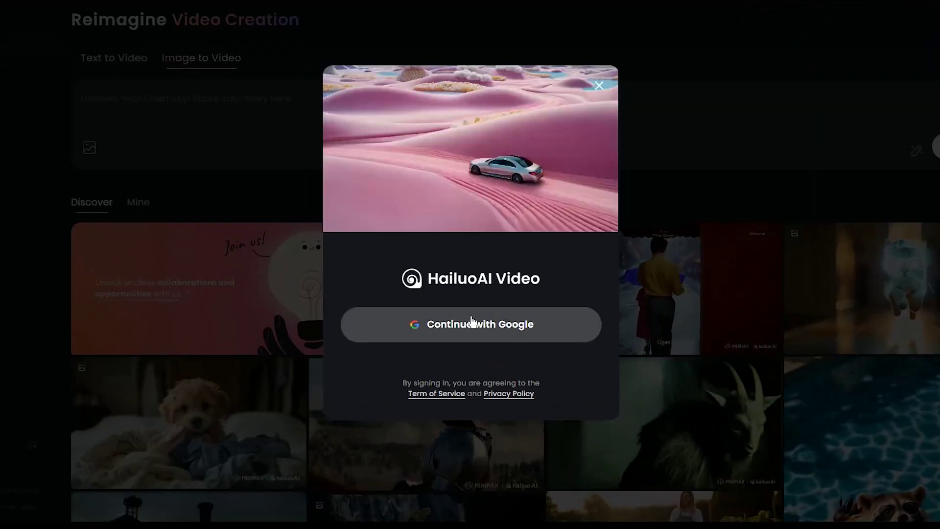
pyautogui.click(472, 320)
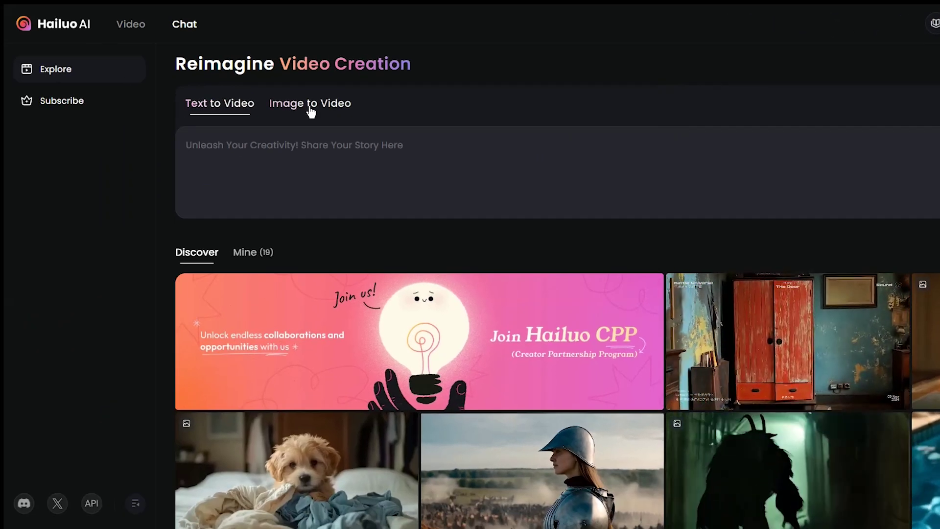
pyautogui.click(310, 112)
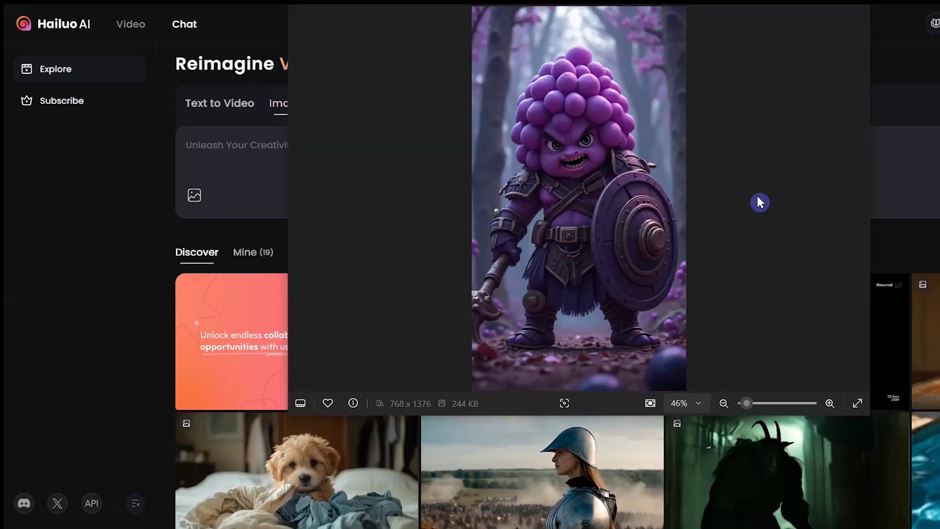
# - Use the purple fruit-warrior image as the video source, then view the subscription plans
pyautogui.click(759, 201)
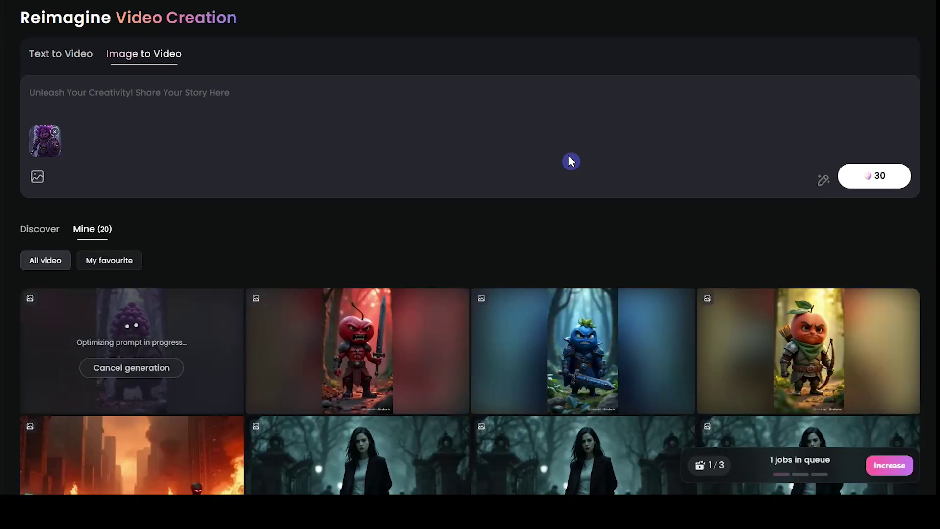
pyautogui.click(38, 113)
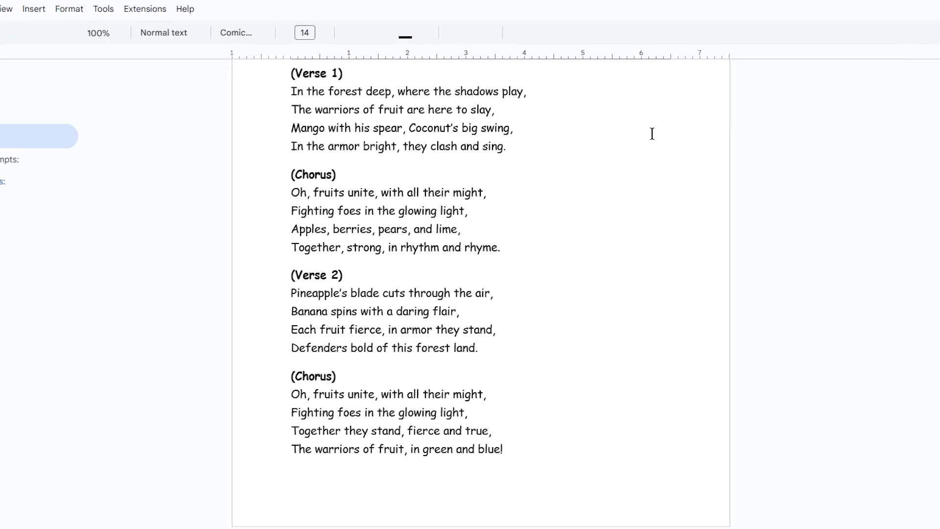
pyautogui.scroll(-3, 676, 123)
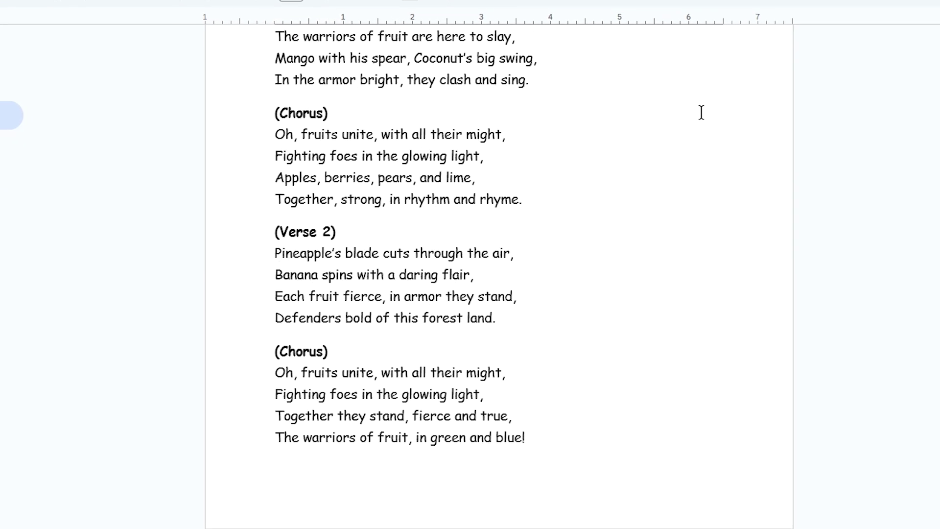
pyautogui.scroll(-2, 701, 112)
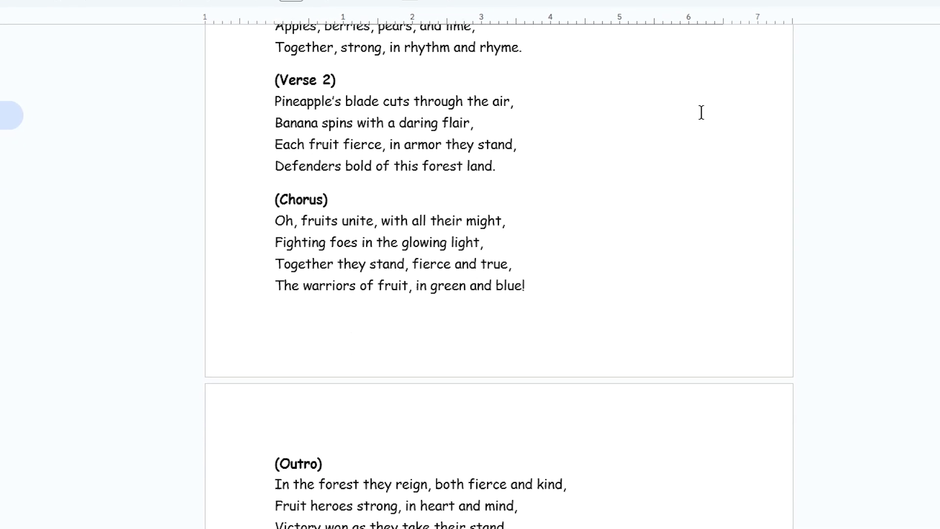
pyautogui.scroll(1, 701, 112)
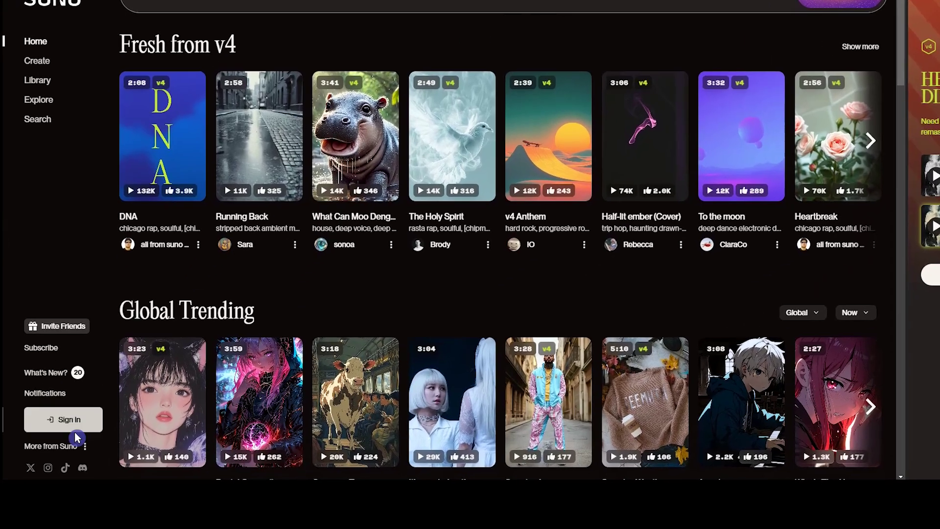
pyautogui.click(55, 444)
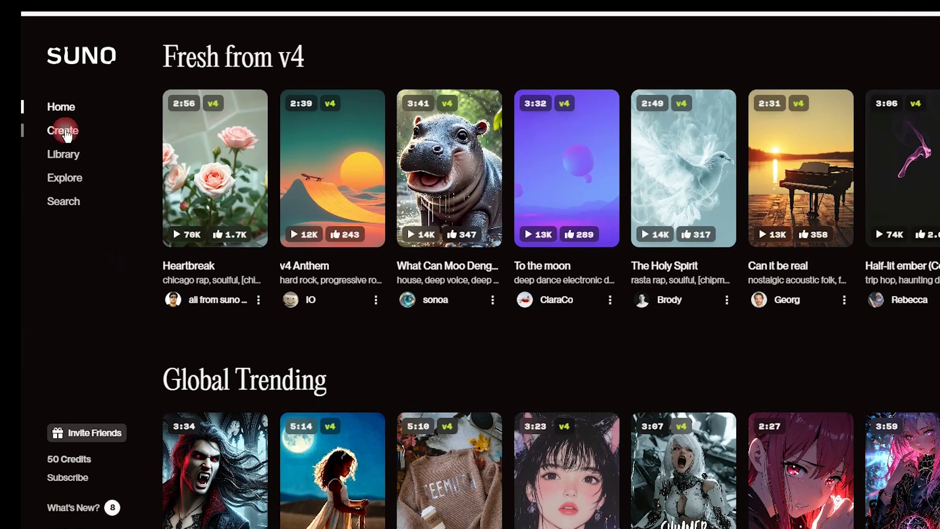
# - Start a Custom song in Suno and paste in the fruit-warrior lyrics
pyautogui.click(63, 131)
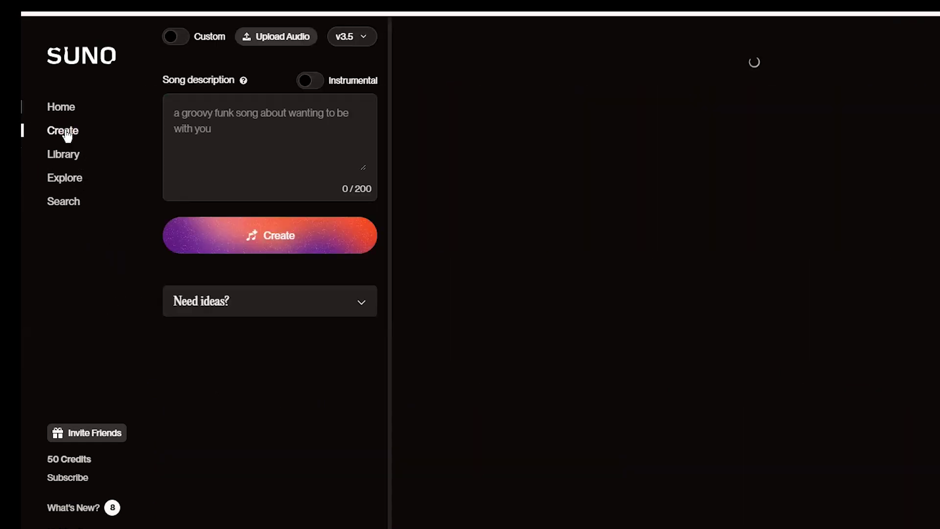
pyautogui.click(176, 36)
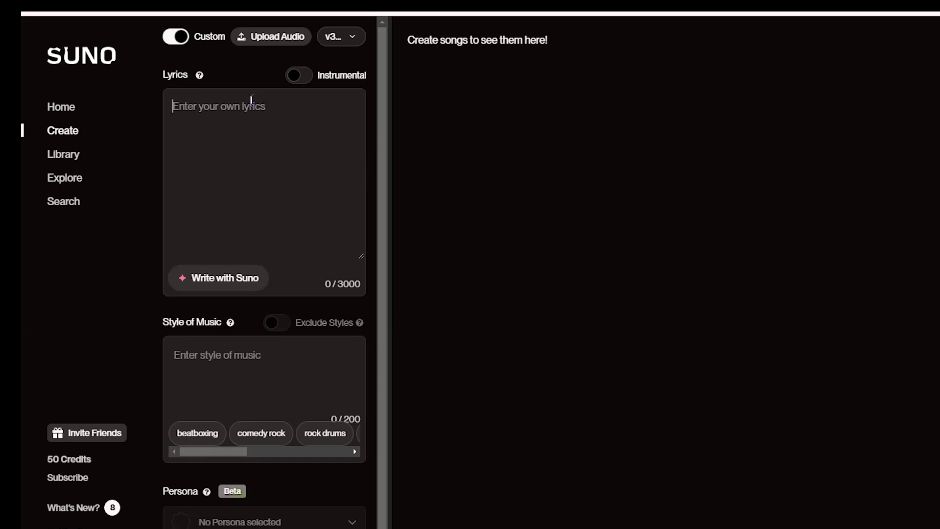
pyautogui.hotkey('ctrl', 'v')
pyautogui.scroll(10, 267, 162)
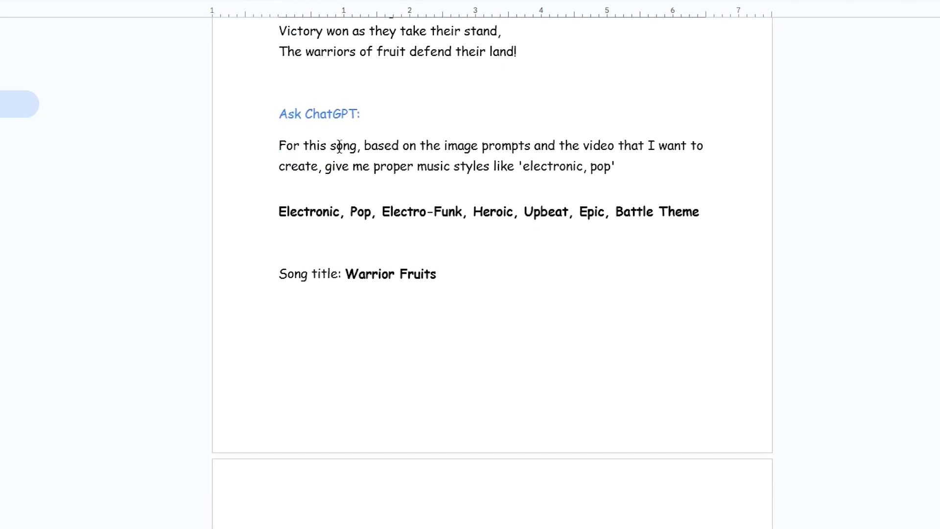
# - Copy the Electronic, Pop, Heroic battle styles line into the song's style field
pyautogui.moveTo(275, 146); pyautogui.dragTo(598, 173)
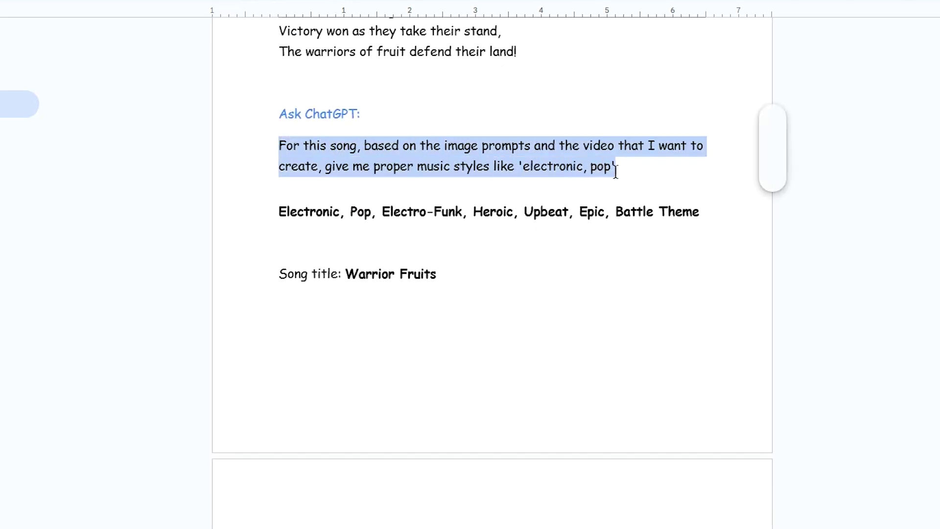
pyautogui.moveTo(275, 210); pyautogui.dragTo(708, 211)
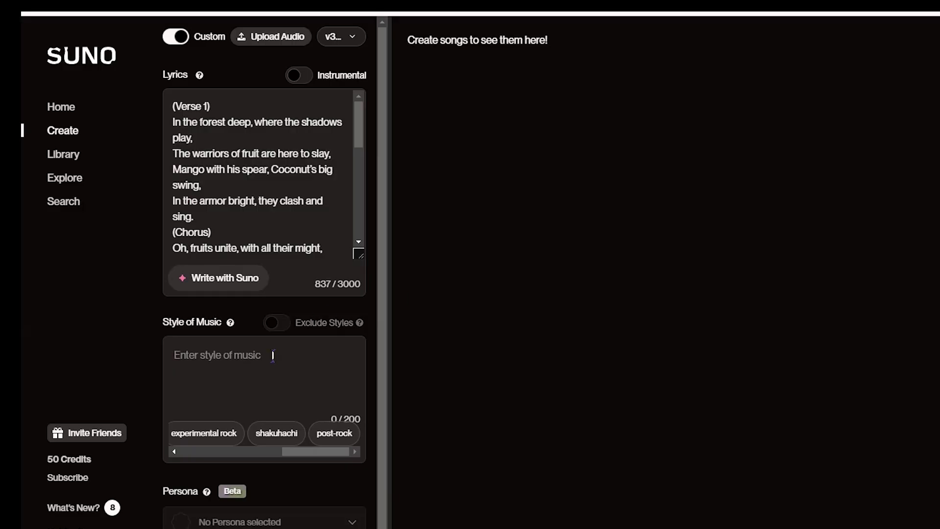
pyautogui.write('Electronic, Pop, Electro-Funk, Heroic, Upbeat, Epic, Battle Theme')
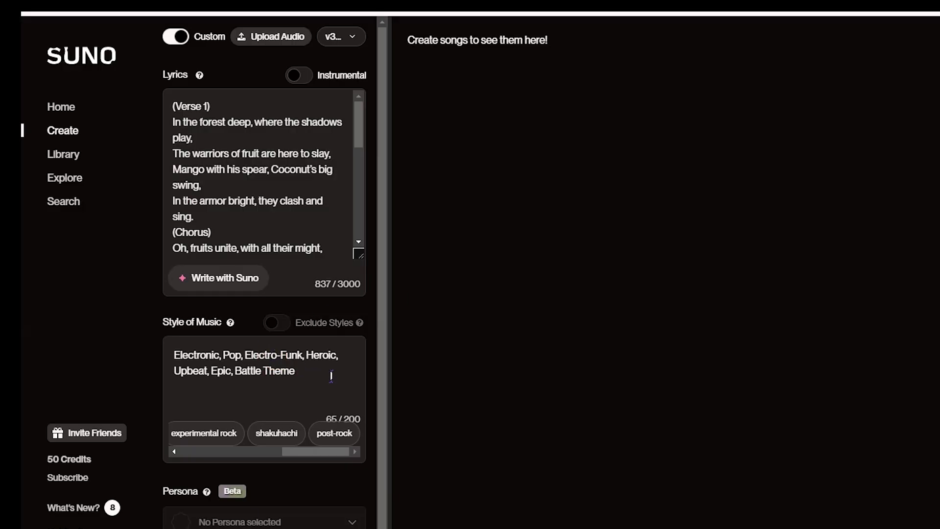
pyautogui.scroll(-4, 259, 294)
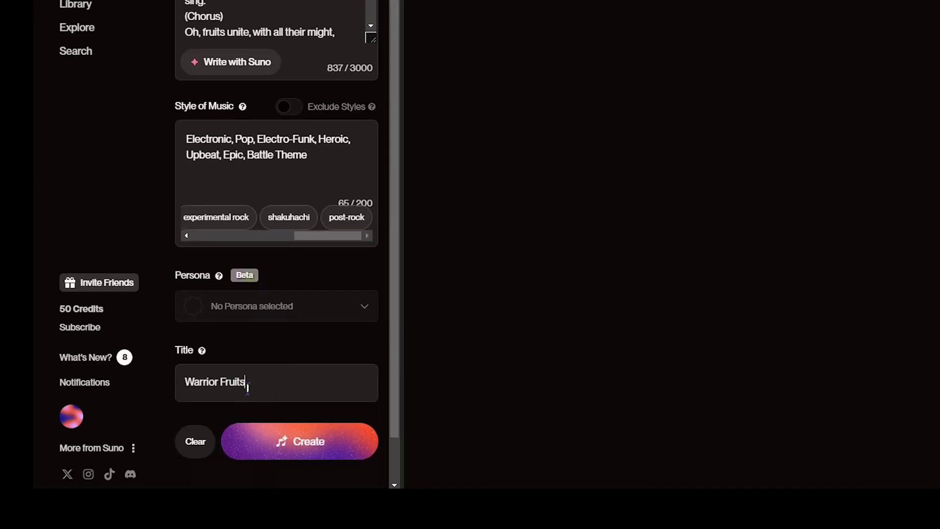
pyautogui.scroll(-1, 366, 389)
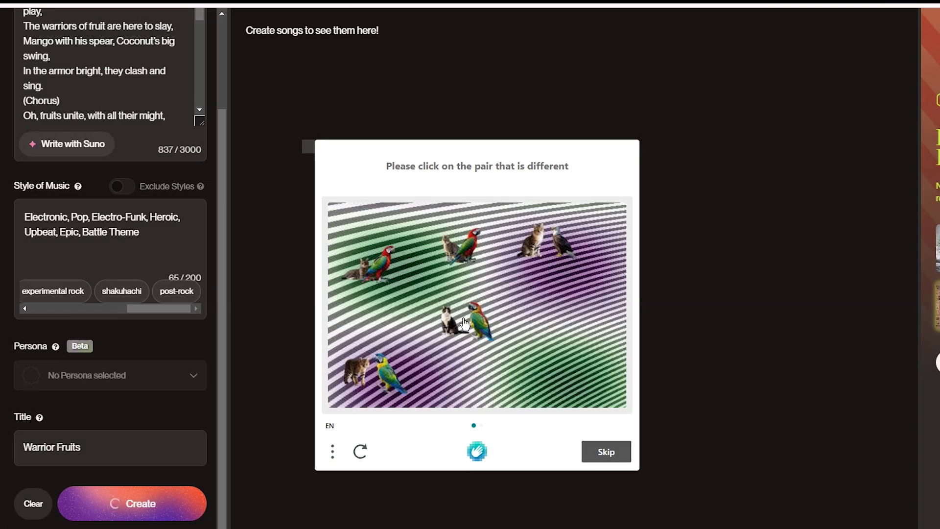
# - Solve the verification puzzle, then add Male vocalist to the Style of Music list
pyautogui.click(464, 324)
pyautogui.click(573, 271)
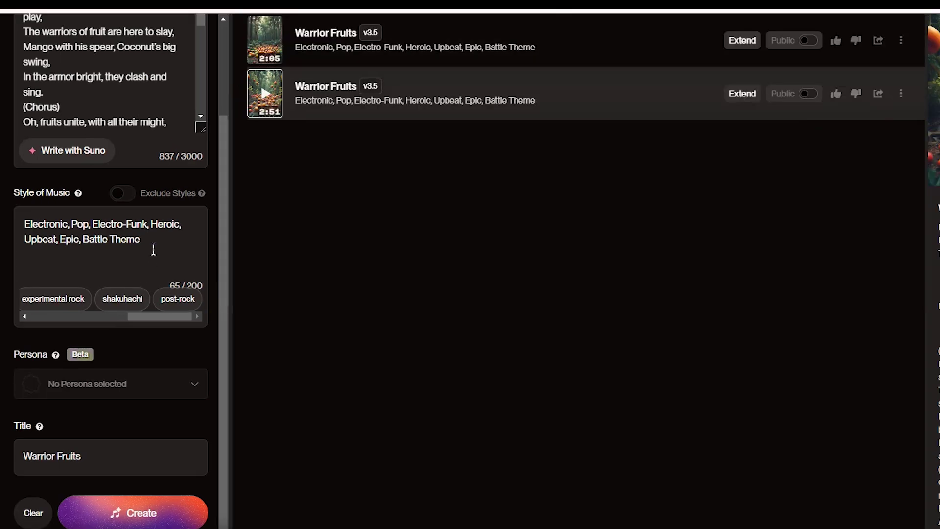
pyautogui.click(77, 239)
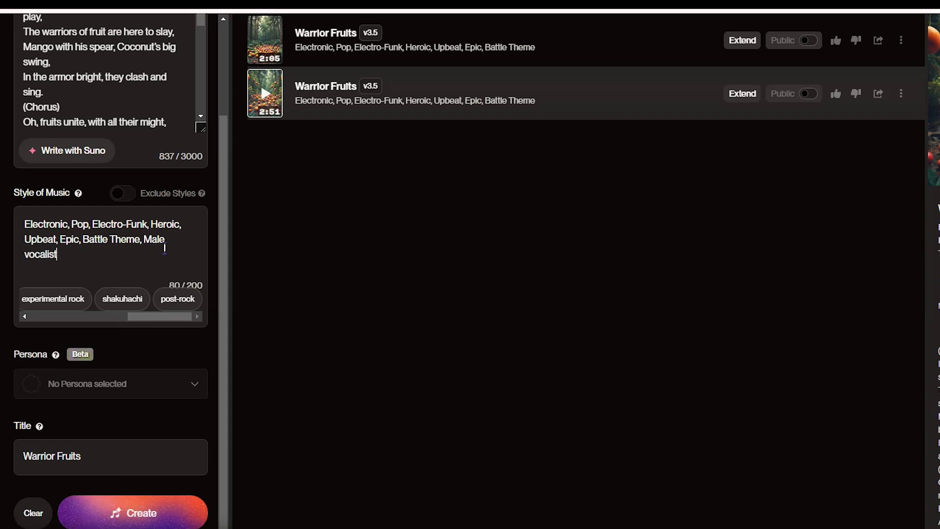
pyautogui.scroll(2, 165, 247)
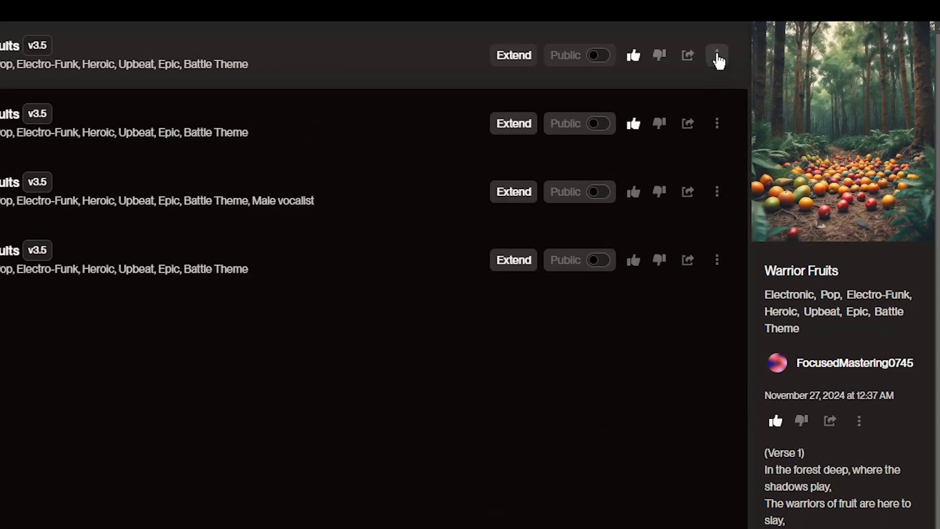
# - Download the first Warrior Fruits song as audio and view the Basic Plan's 50 credits
pyautogui.click(717, 56)
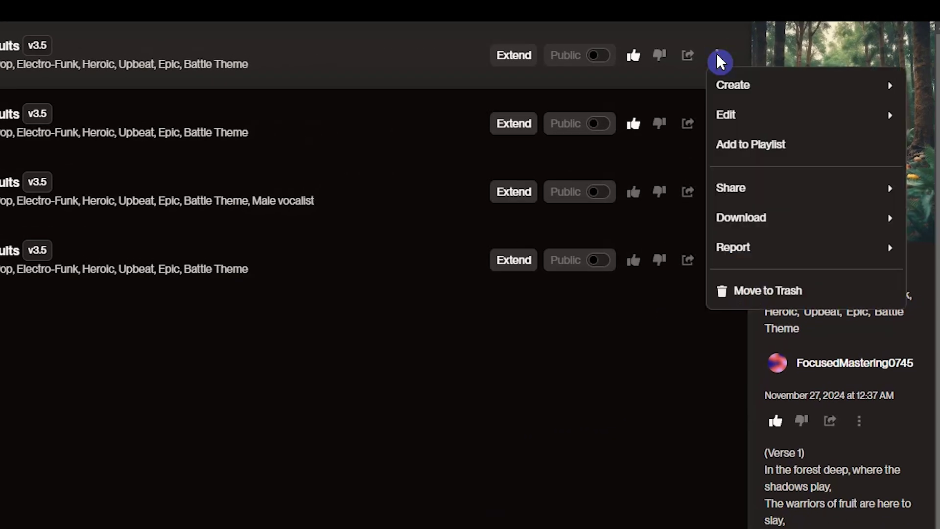
pyautogui.moveTo(742, 227)
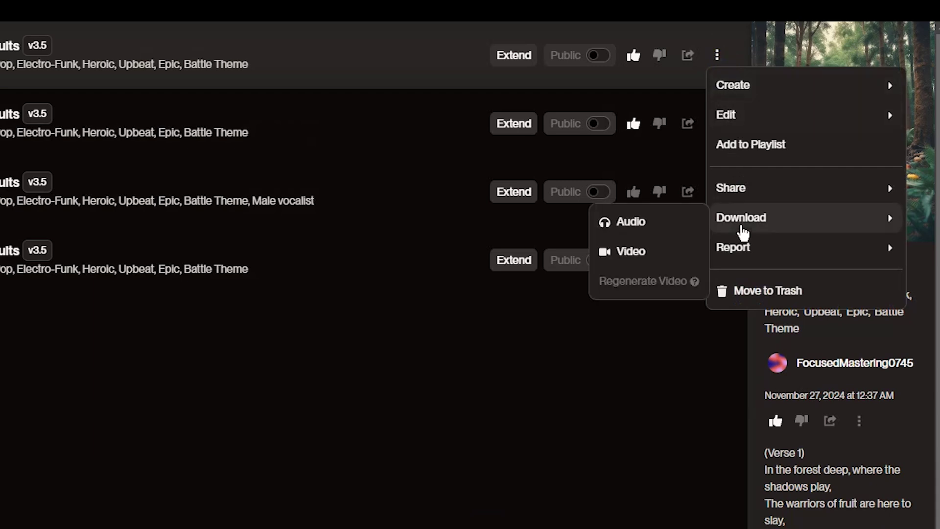
pyautogui.click(659, 228)
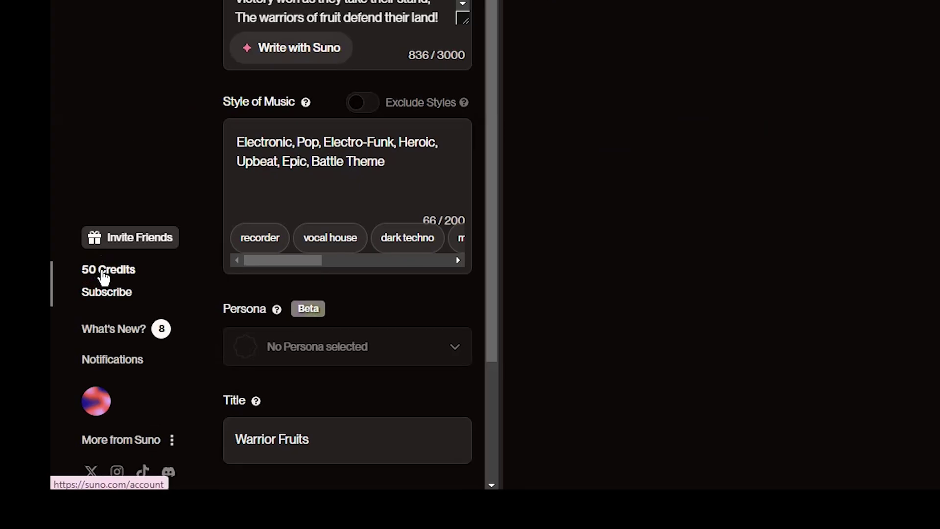
pyautogui.click(104, 275)
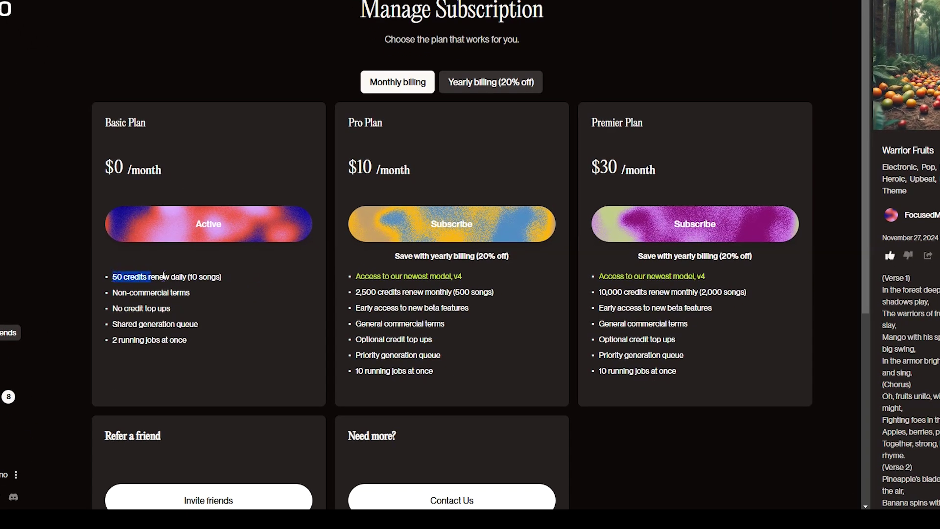
pyautogui.moveTo(163, 276); pyautogui.dragTo(246, 282)
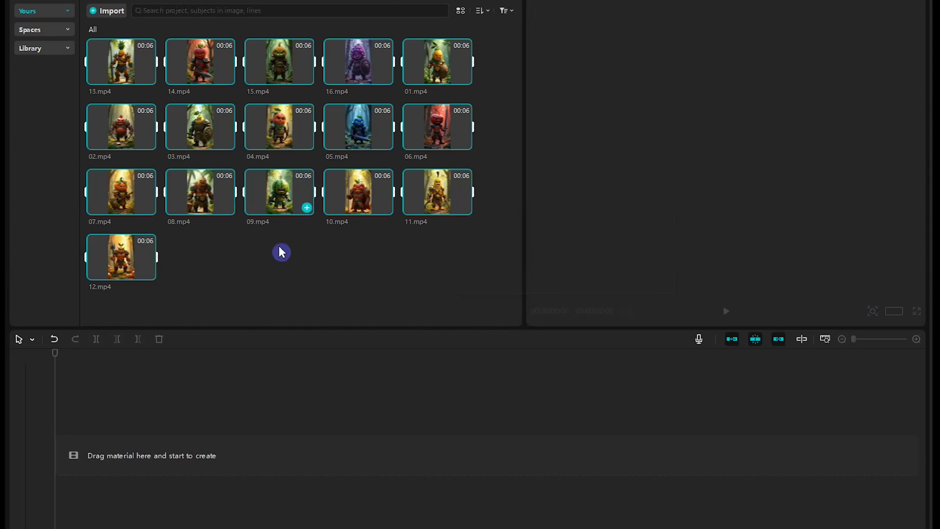
# - Place the fruit-warrior clips, starting with 01.mp4, in order on the CapCut timeline
pyautogui.moveTo(437, 63); pyautogui.dragTo(596, 477)
pyautogui.moveTo(121, 127); pyautogui.dragTo(538, 455)
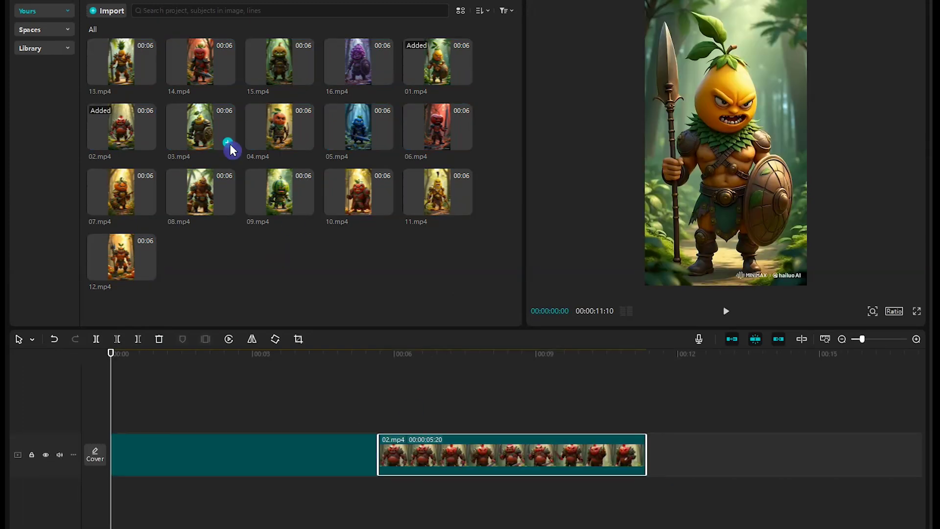
pyautogui.moveTo(230, 146); pyautogui.dragTo(655, 462)
pyautogui.moveTo(279, 127); pyautogui.dragTo(538, 455)
pyautogui.moveTo(358, 127); pyautogui.dragTo(421, 455)
pyautogui.click(228, 210)
pyautogui.click(307, 209)
pyautogui.click(465, 210)
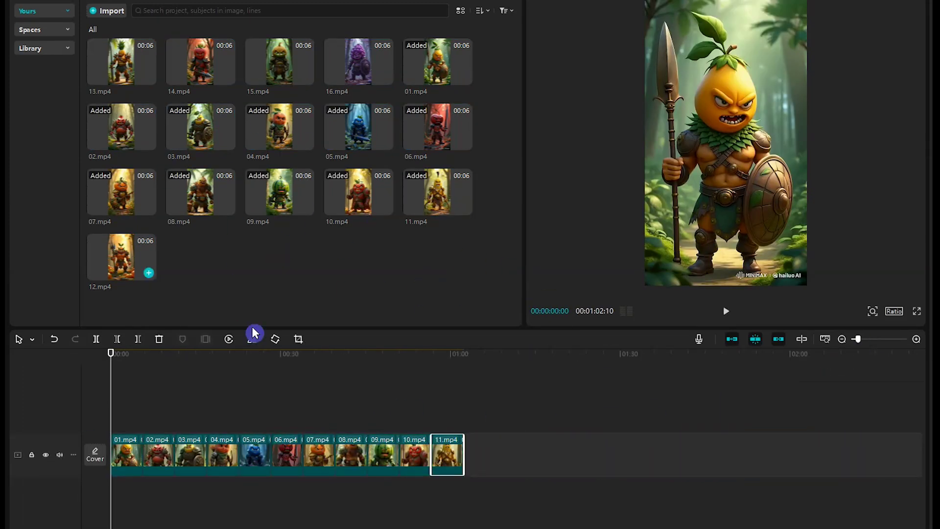
pyautogui.click(150, 274)
pyautogui.click(149, 79)
pyautogui.click(228, 80)
pyautogui.click(307, 80)
# - Add Warrior Fruits under the clips, cut its opening piece, and align it to 00:00
pyautogui.moveTo(235, 503); pyautogui.dragTo(116, 502)
pyautogui.click(575, 453)
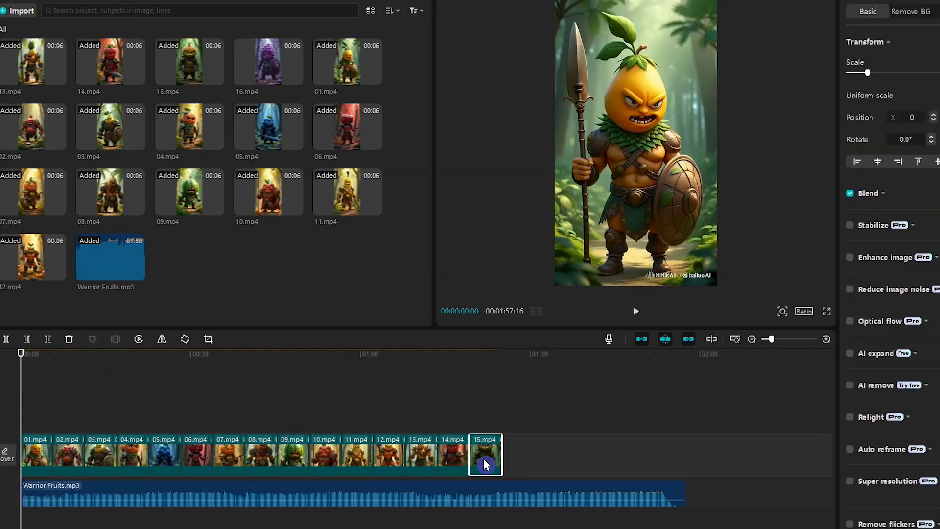
pyautogui.click(776, 4)
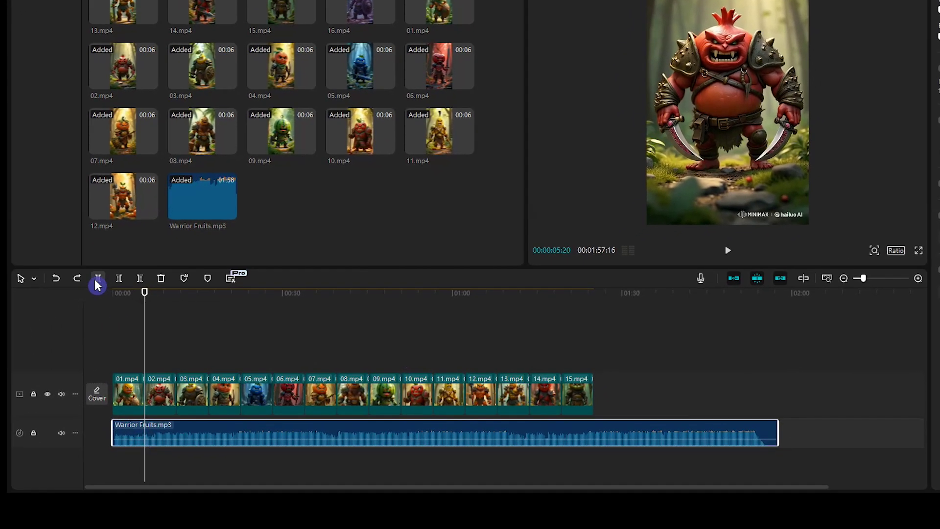
pyautogui.click(82, 288)
pyautogui.click(105, 448)
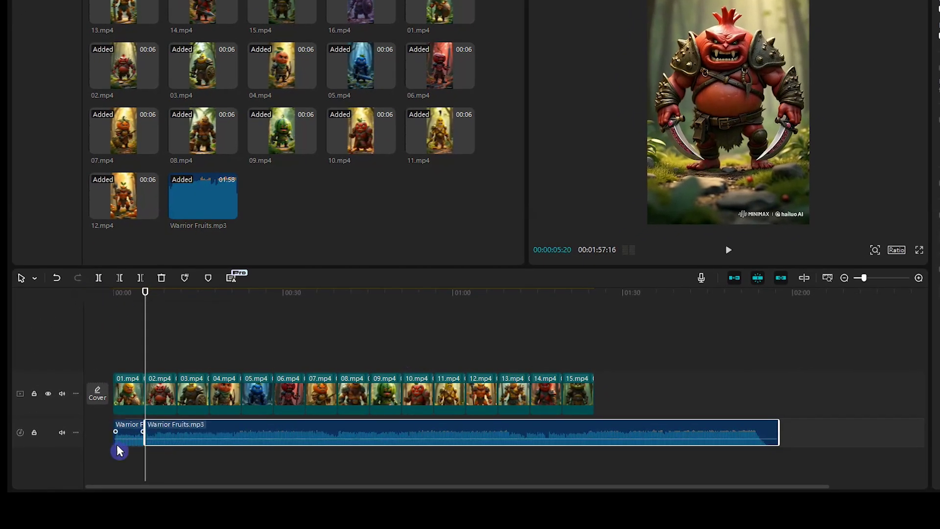
pyautogui.press('Delete')
pyautogui.click(194, 450)
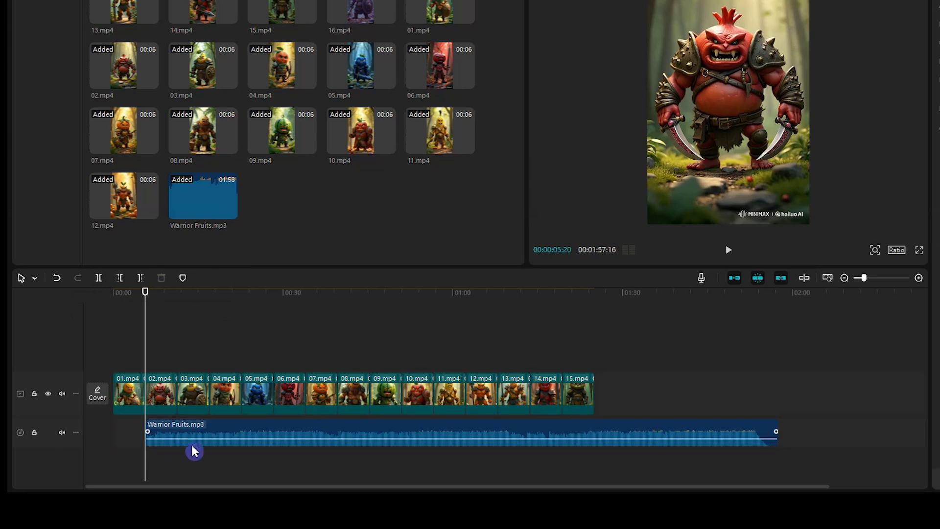
pyautogui.moveTo(225, 433); pyautogui.dragTo(197, 434)
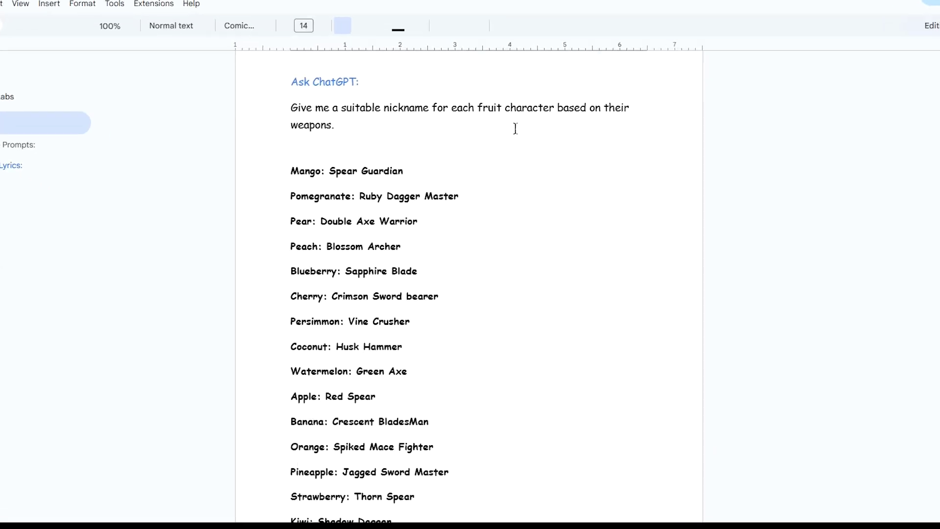
pyautogui.moveTo(263, 67); pyautogui.dragTo(321, 86)
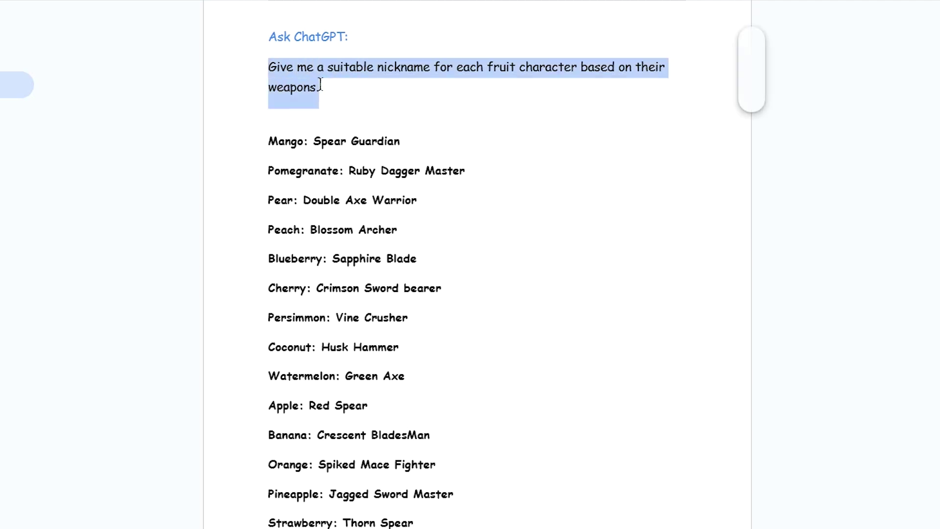
pyautogui.moveTo(268, 141); pyautogui.dragTo(489, 371)
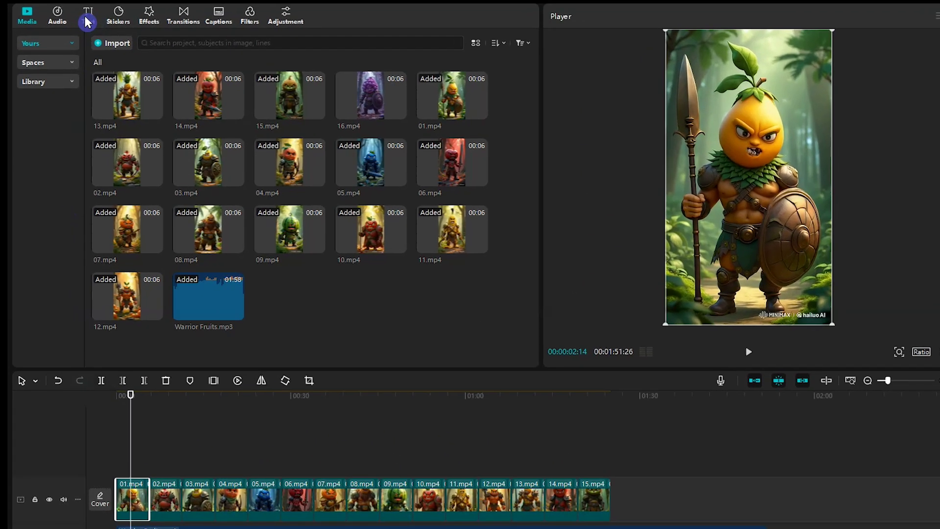
# - Add the Winter 'Frozen Fantasies' text template and lengthen it on the timeline
pyautogui.click(88, 16)
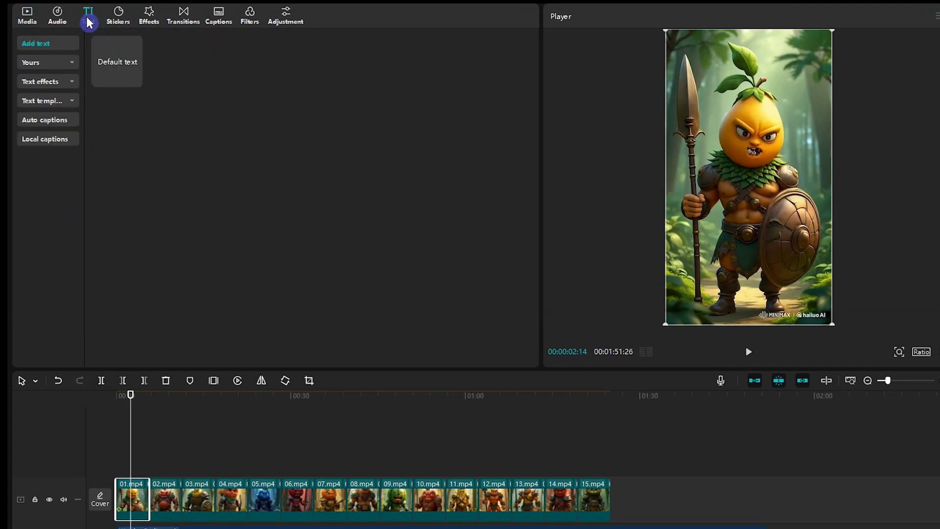
pyautogui.click(61, 104)
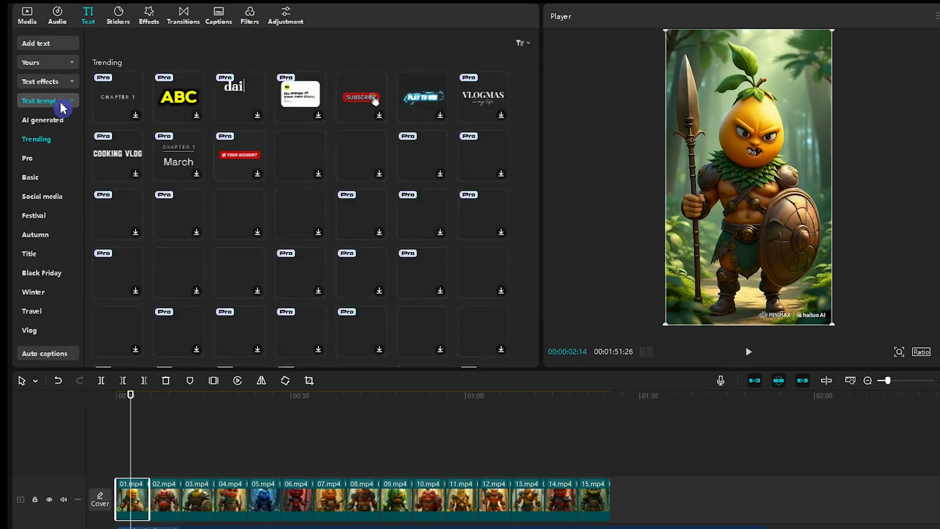
pyautogui.scroll(-1, 53, 249)
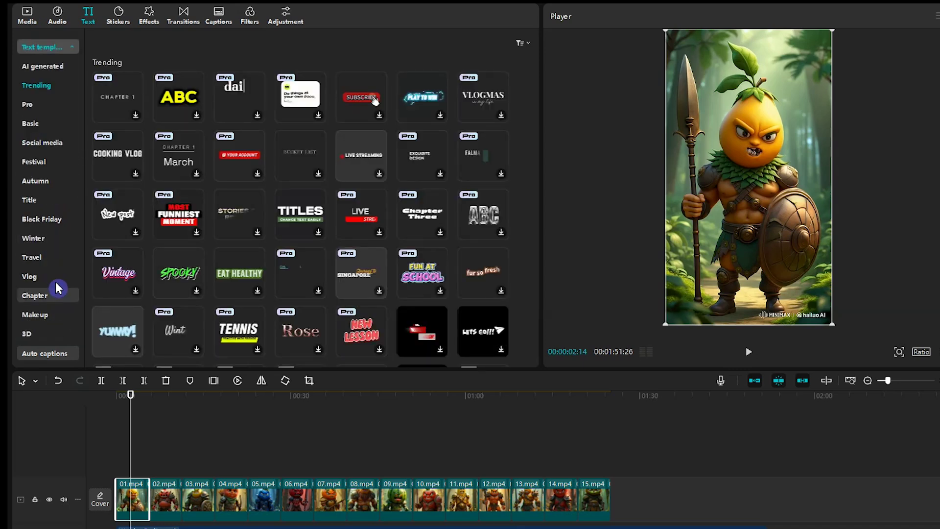
pyautogui.click(57, 239)
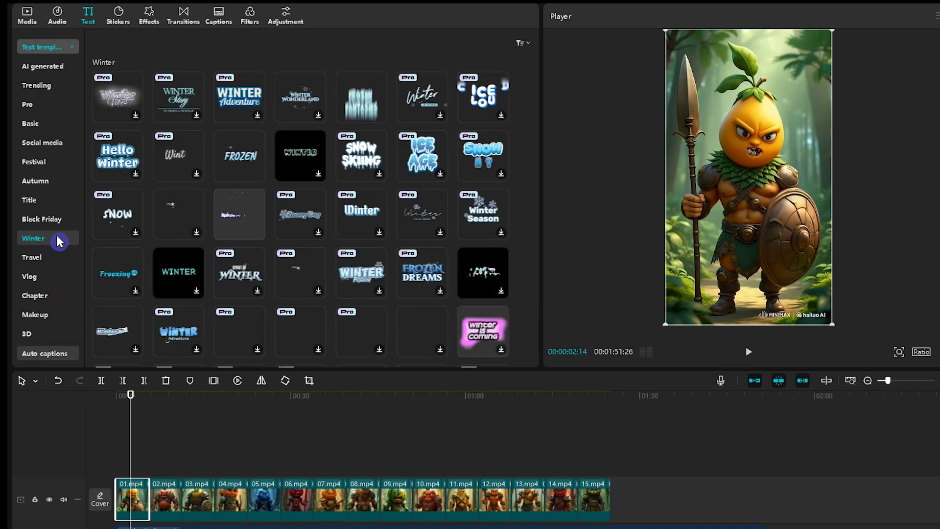
pyautogui.click(363, 112)
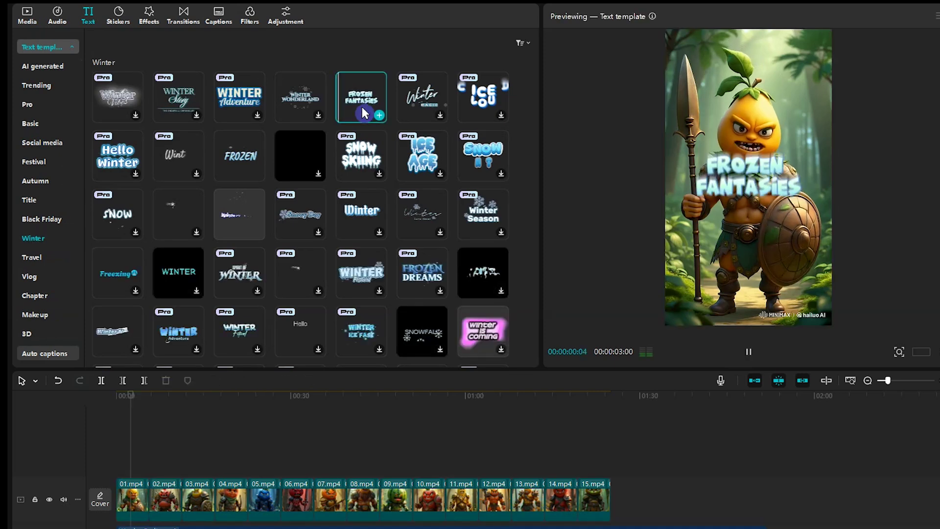
pyautogui.click(379, 115)
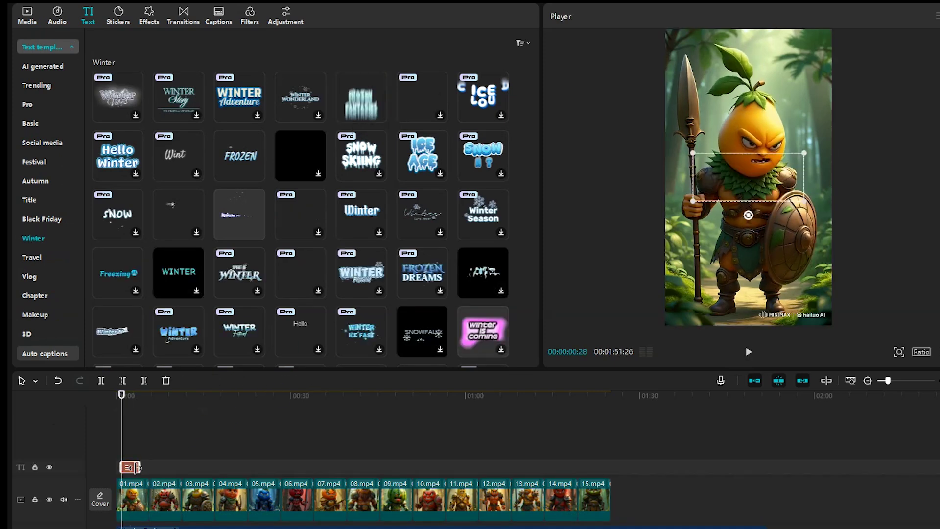
pyautogui.moveTo(141, 468); pyautogui.dragTo(242, 467)
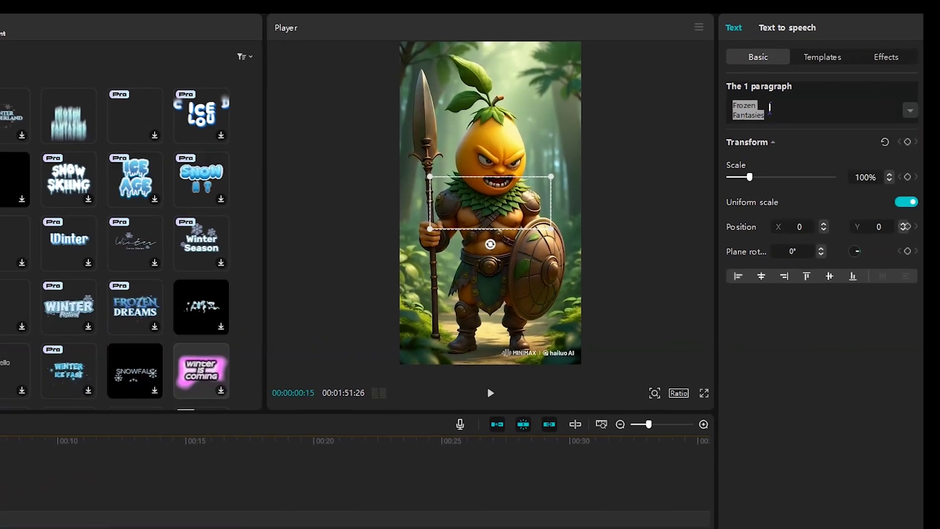
# - Change the title text to Spear Guardian with a white outlined preset style
pyautogui.write('Spear Guardian')
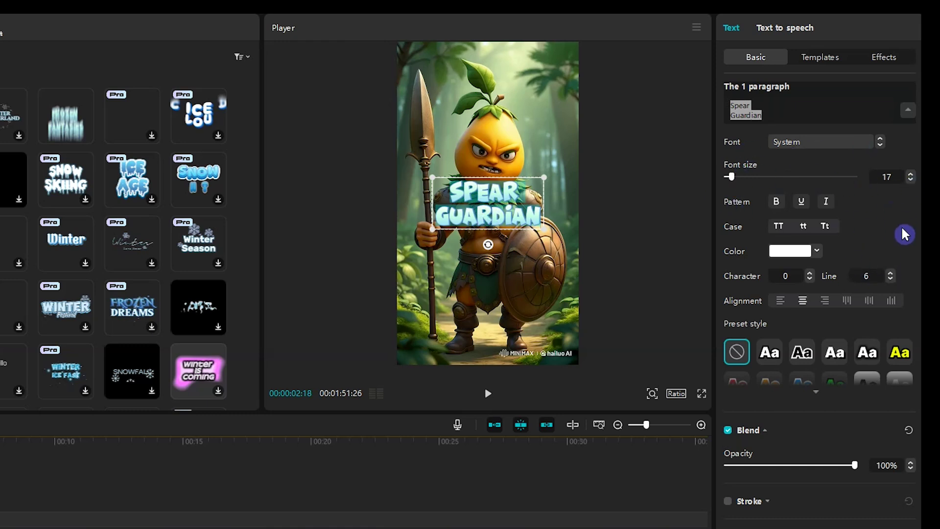
pyautogui.scroll(-2, 904, 235)
pyautogui.click(898, 308)
pyautogui.click(769, 258)
# - Move the Spear Guardian title lower onto the mango warrior character
pyautogui.click(489, 393)
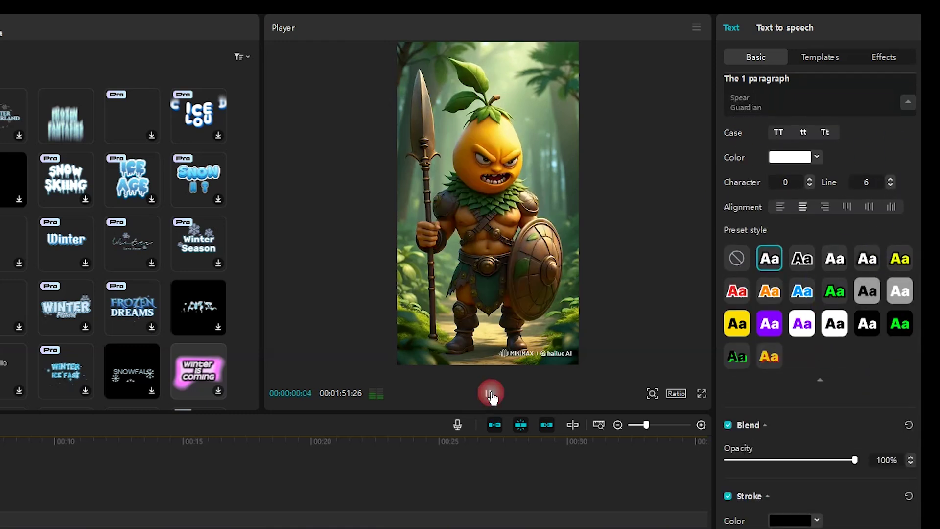
pyautogui.click(490, 393)
pyautogui.click(494, 208)
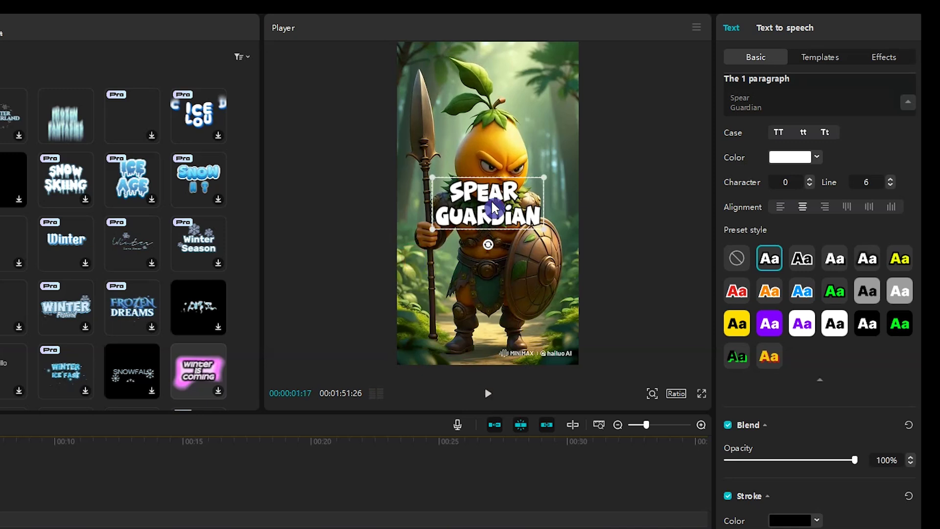
pyautogui.moveTo(495, 208); pyautogui.dragTo(519, 291)
pyautogui.click(477, 292)
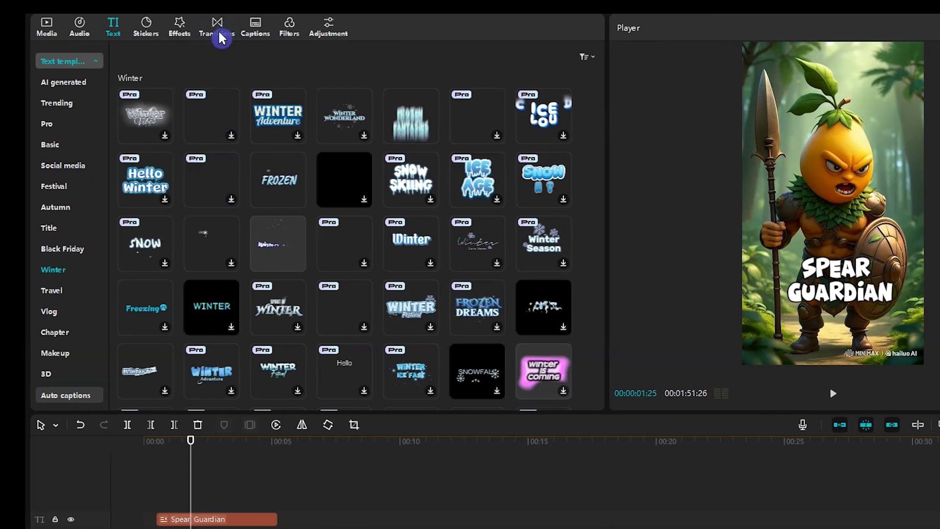
pyautogui.click(219, 35)
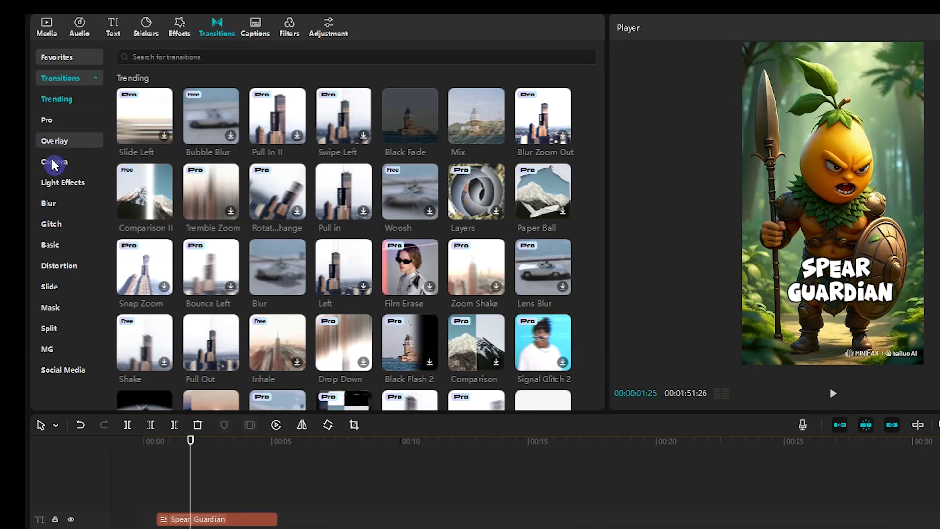
# - Add a Blink transition between clips 01 and 02 and set its duration to 0.4s
pyautogui.scroll(-3, 343, 244)
pyautogui.press('space')
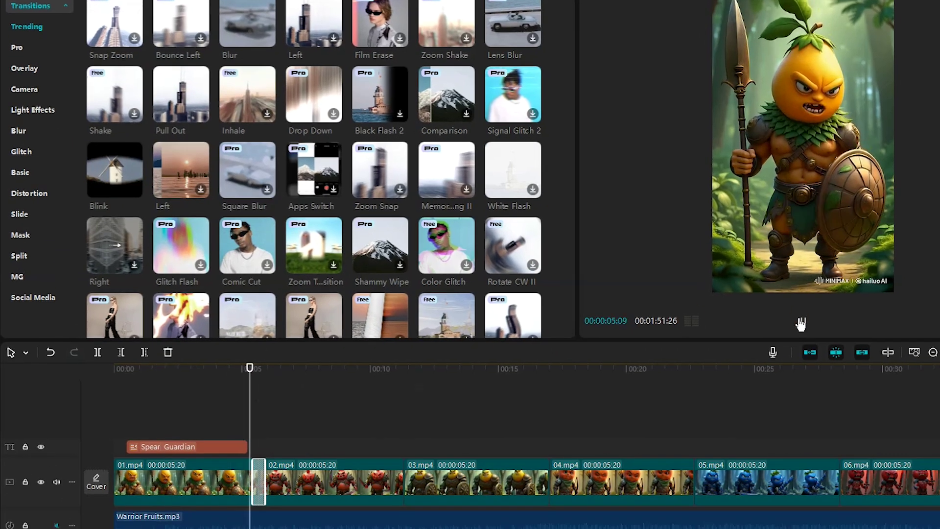
pyautogui.click(801, 322)
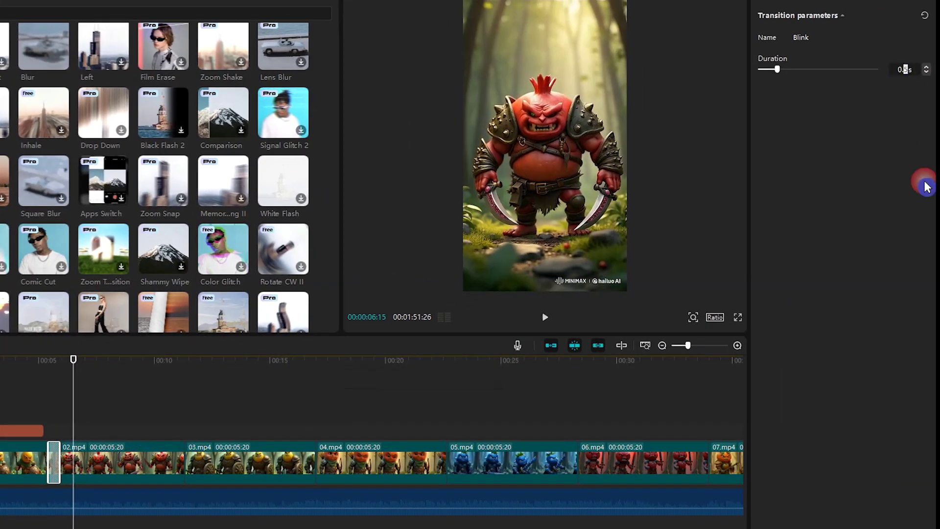
pyautogui.write('4')
pyautogui.press('Return')
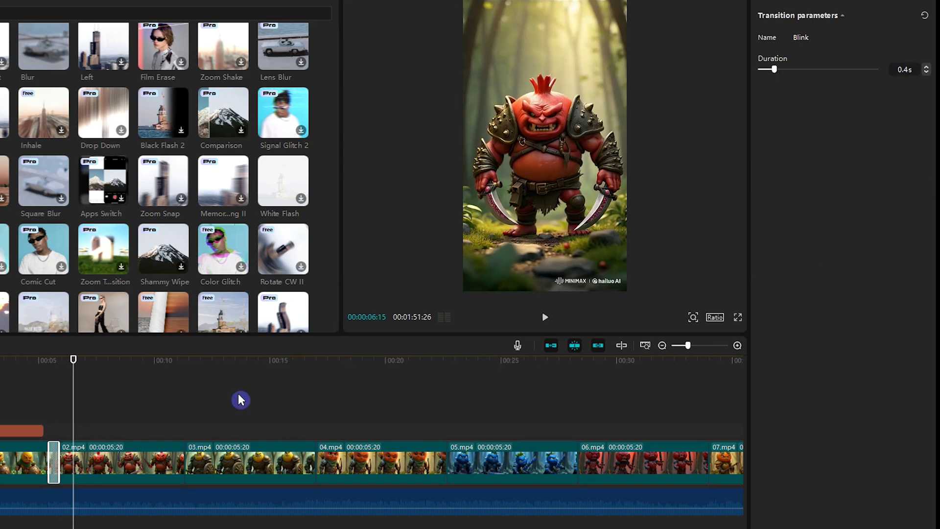
# - Apply the 0.4s Blink transition to every clip boundary, then preview the first transition
pyautogui.moveTo(69, 377)
pyautogui.mouseDown()
pyautogui.moveTo(24, 380)
pyautogui.moveTo(74, 380)
pyautogui.mouseUp()
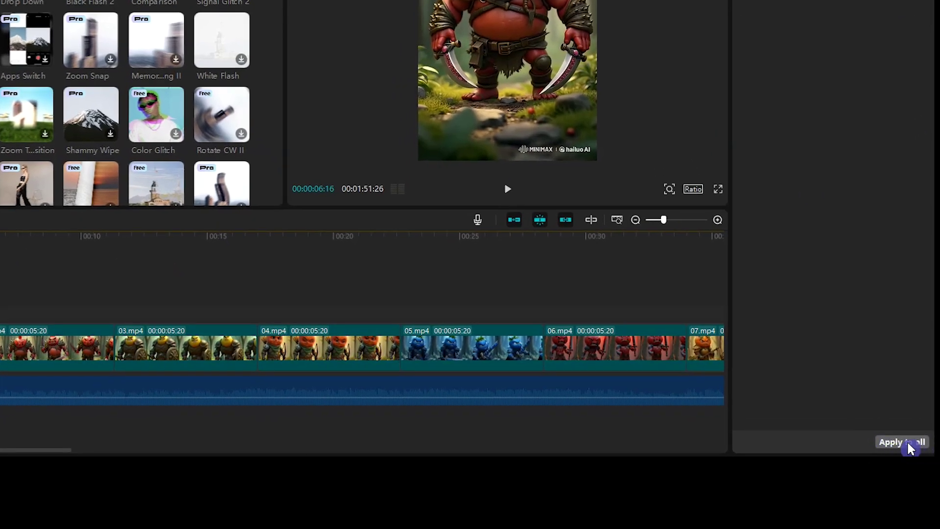
pyautogui.click(908, 442)
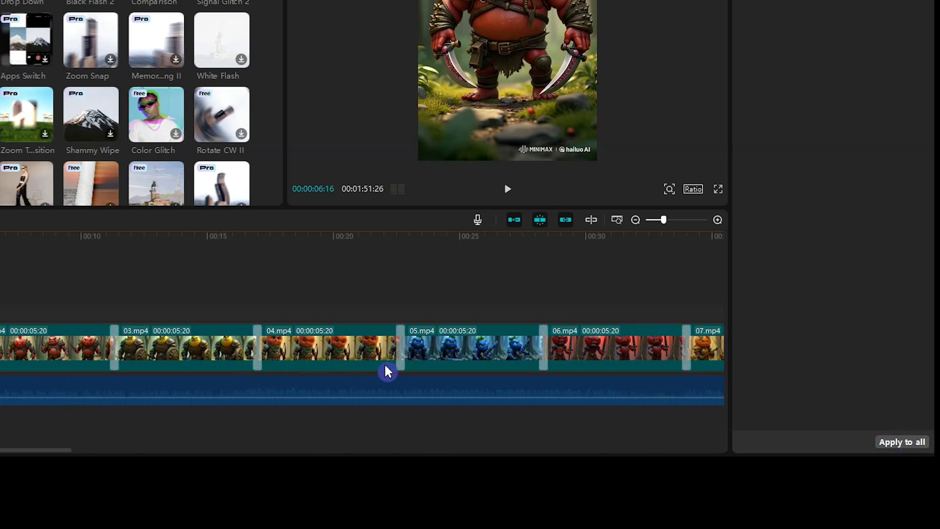
pyautogui.click(0, 236)
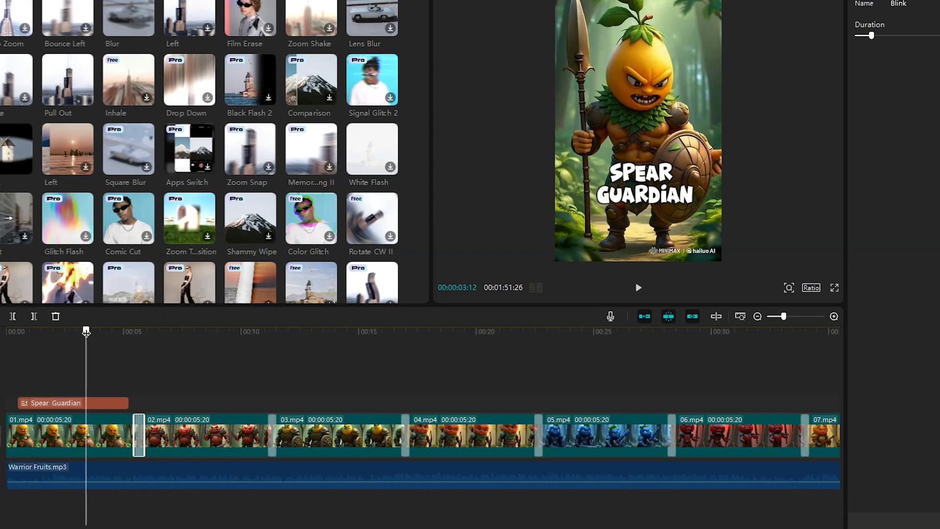
pyautogui.moveTo(85, 332); pyautogui.dragTo(98, 332)
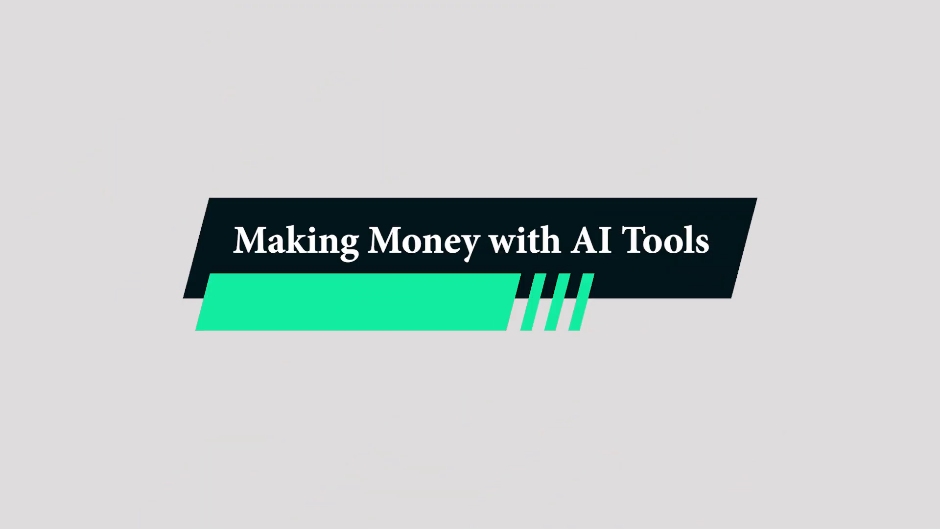